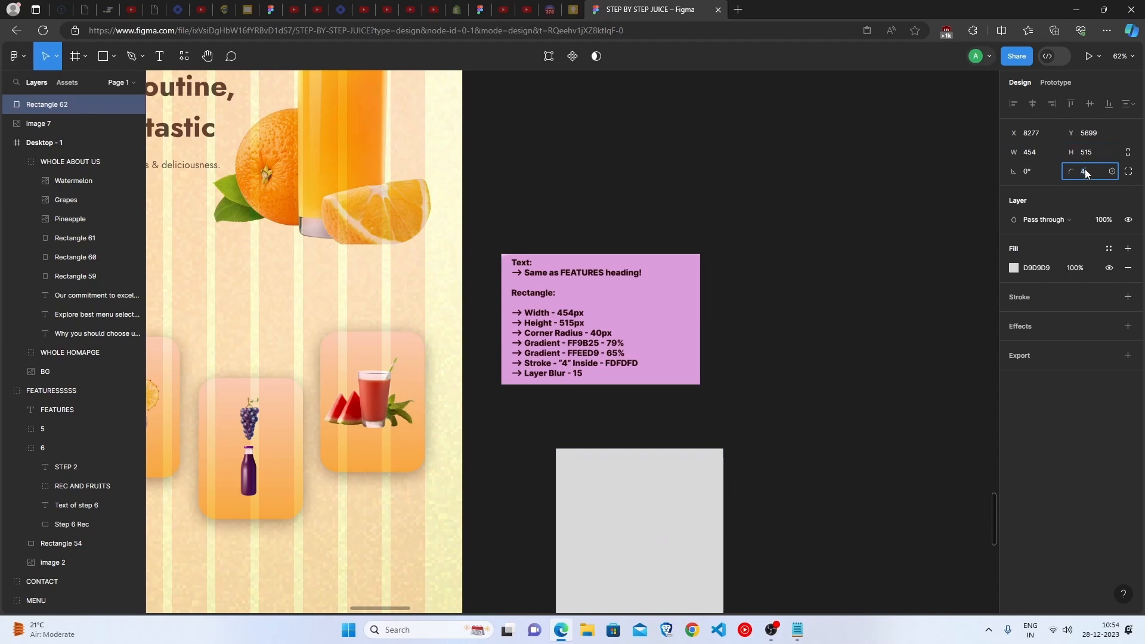
Step: Set the rectangle's corner radius to 40 and apply a linear gradient fill with its first stop at FF9B25, 79% opacity
text(0)
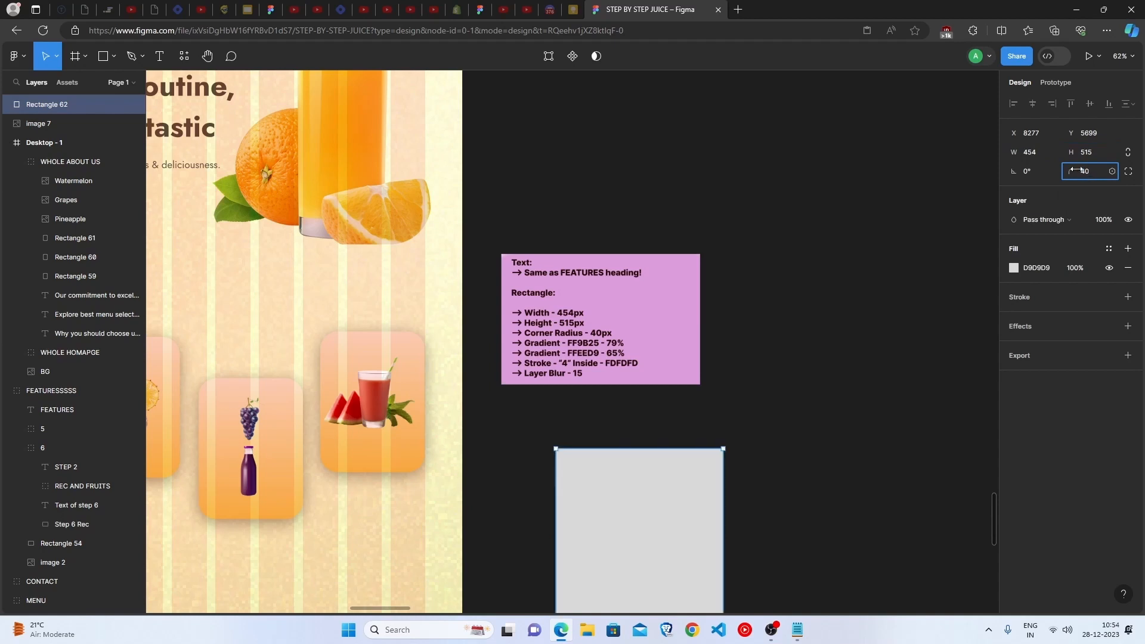
click(1019, 267)
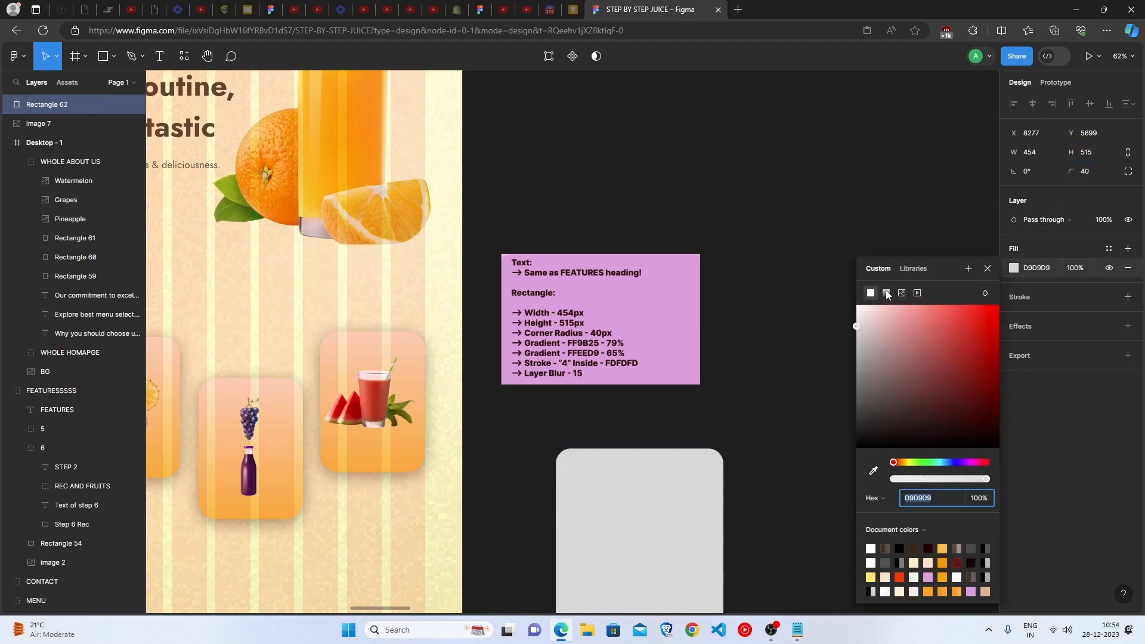
click(887, 293)
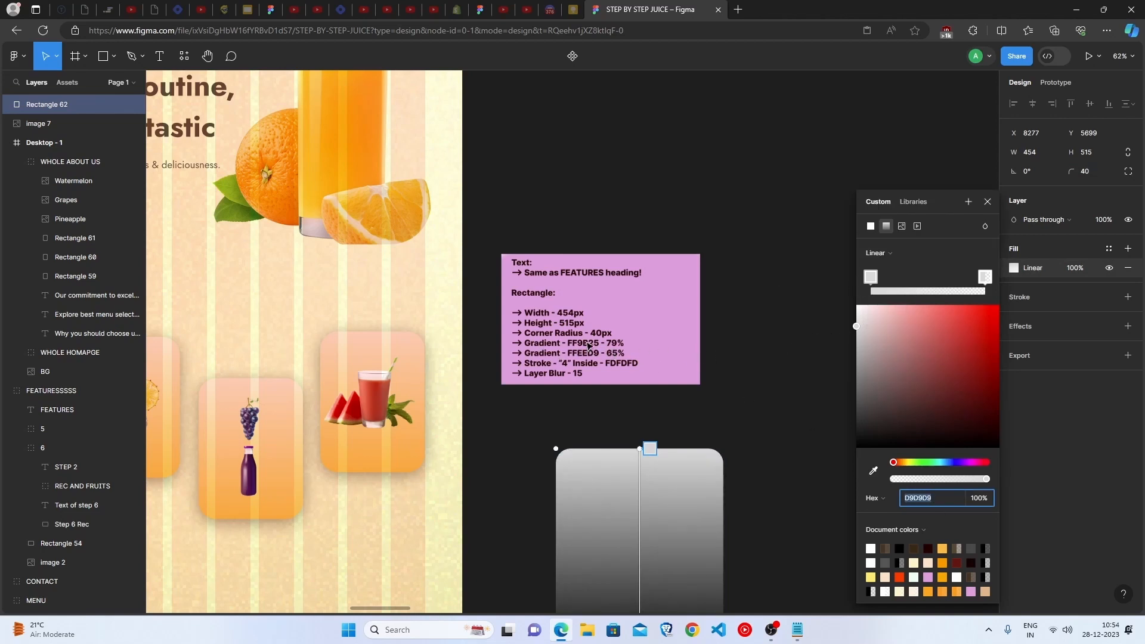
scroll(588, 344, up, 3)
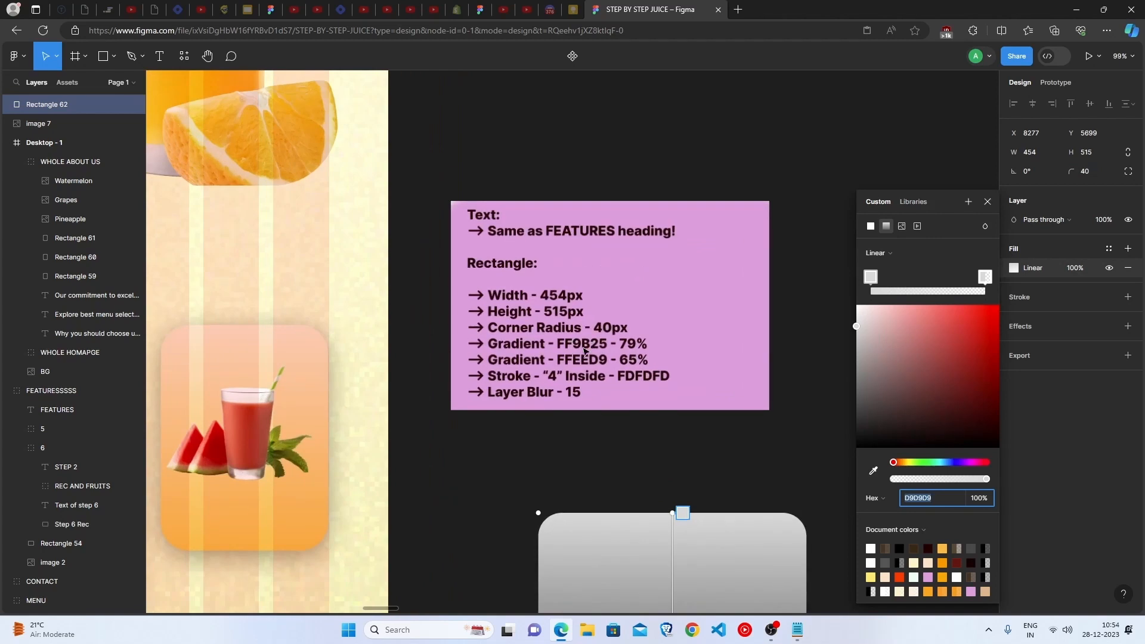
text(FF9B25)
click(981, 498)
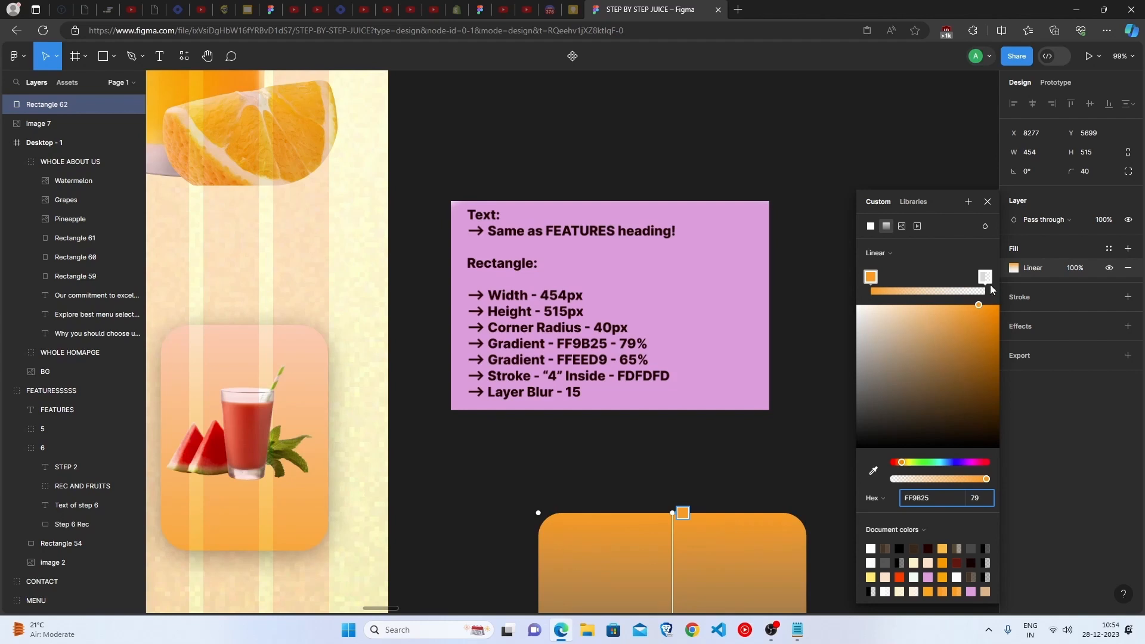
Step: Set the gradient's second stop to FFEED9 at 65% opacity
click(986, 279)
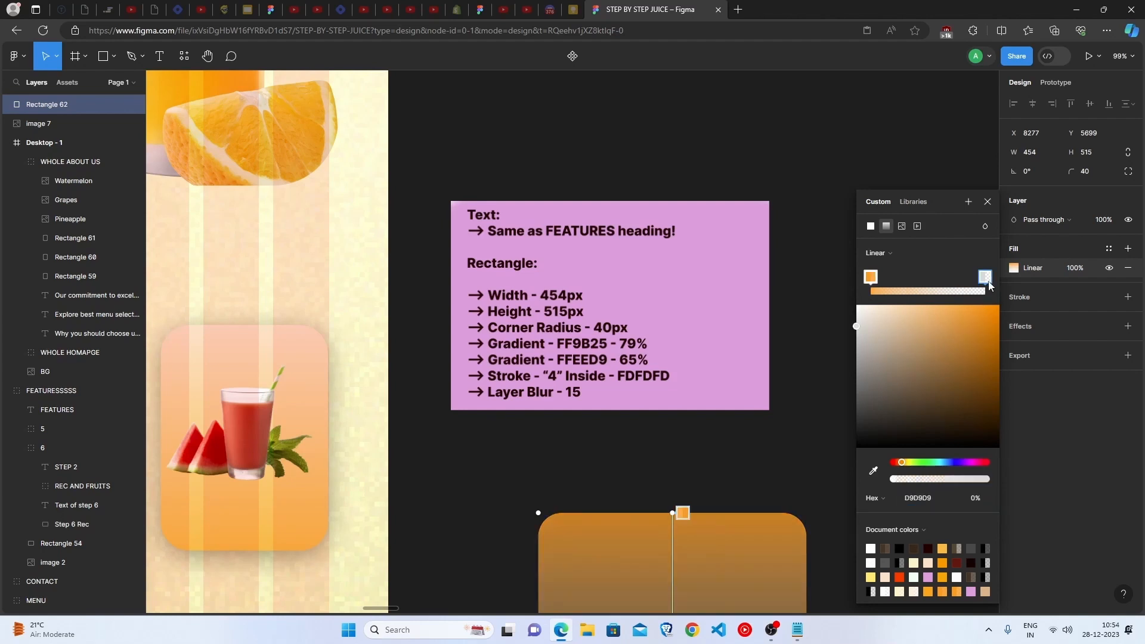
click(928, 498)
text(ffeed9)
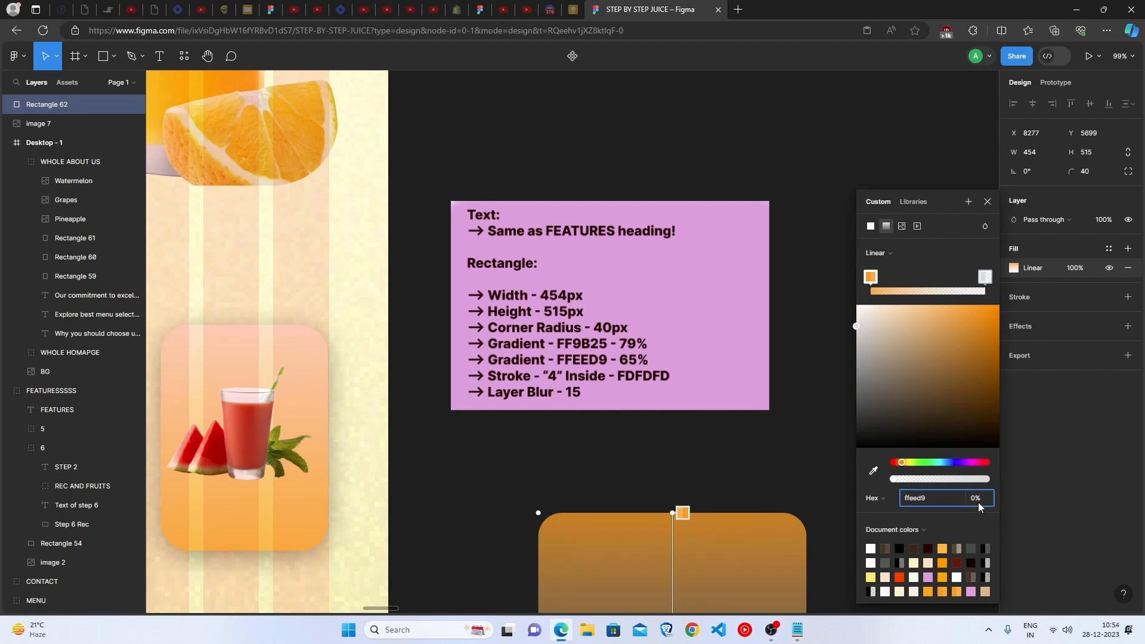
click(979, 505)
key(Escape)
Step: Add an inside stroke 4 px thick in colour FDFDFD to the gradient rectangle
scroll(889, 408, down, 3)
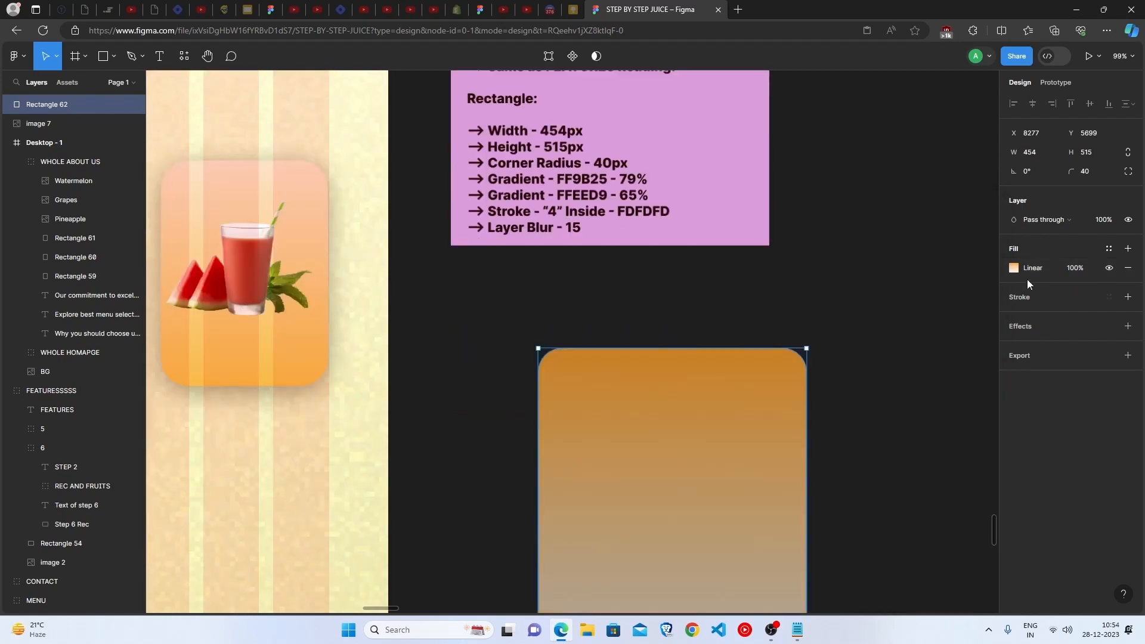
scroll(739, 407, down, 1)
click(1040, 299)
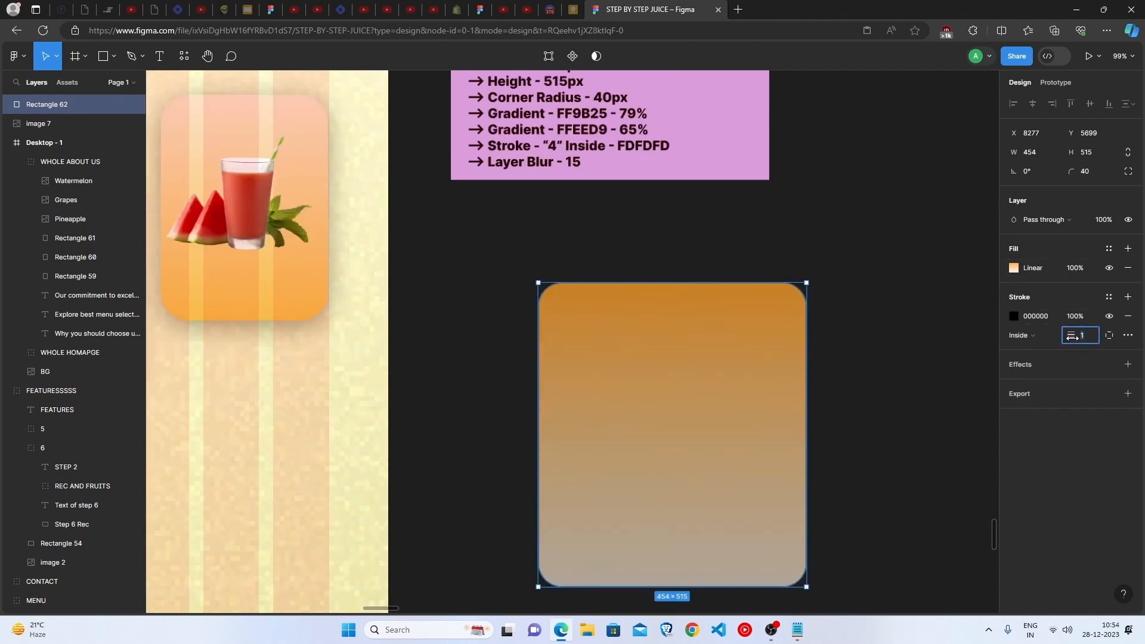
text(4)
click(1033, 318)
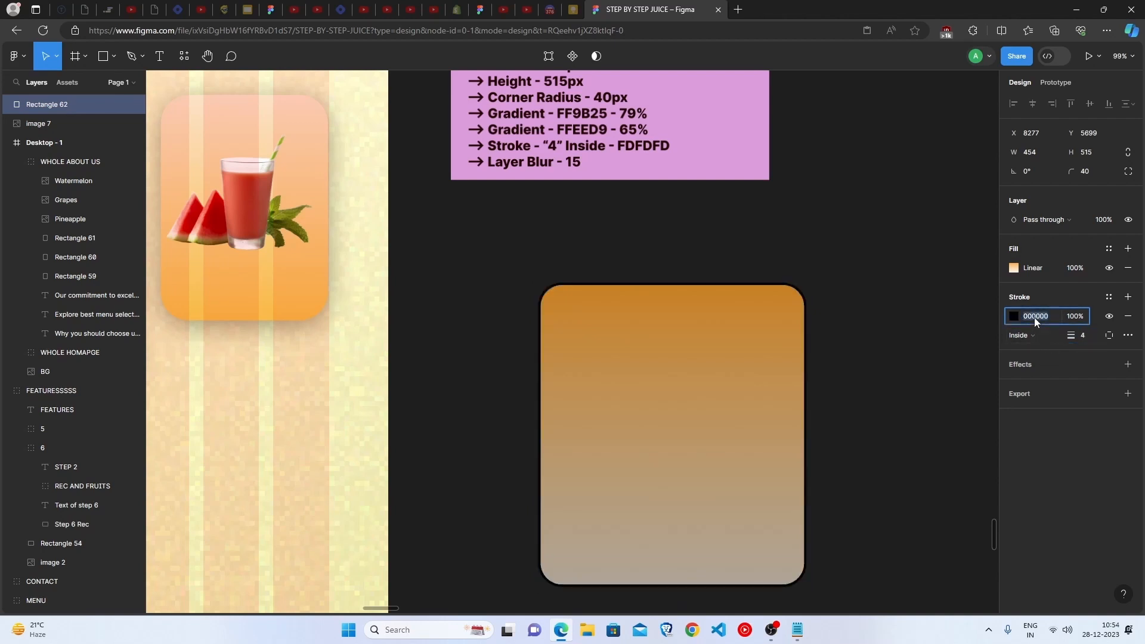
text(fdfd)
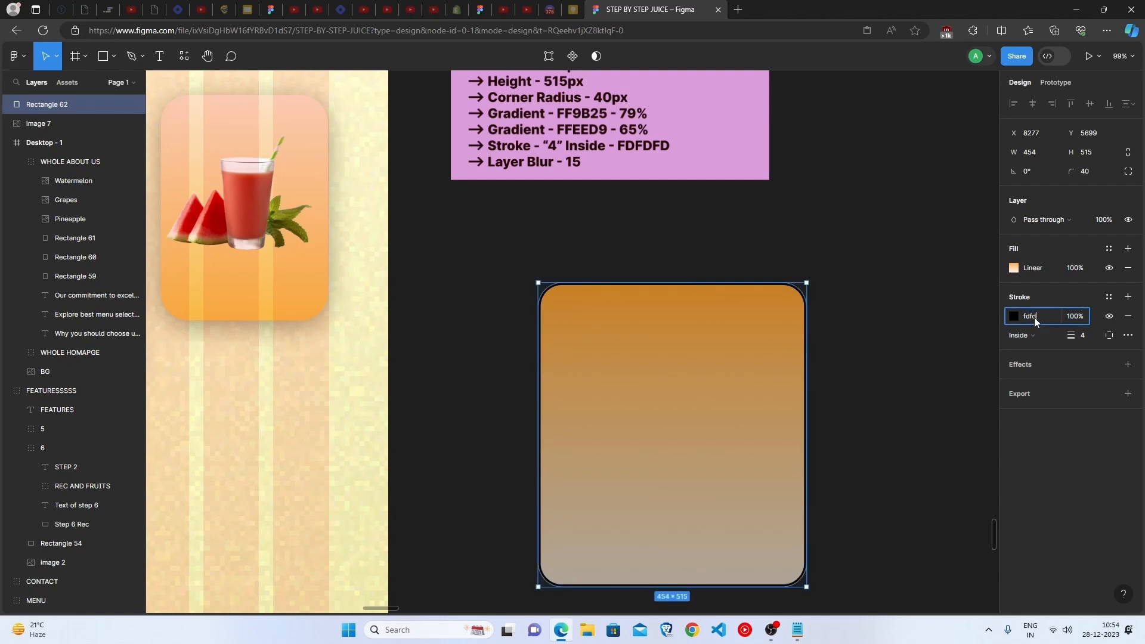
text(fd)
click(923, 427)
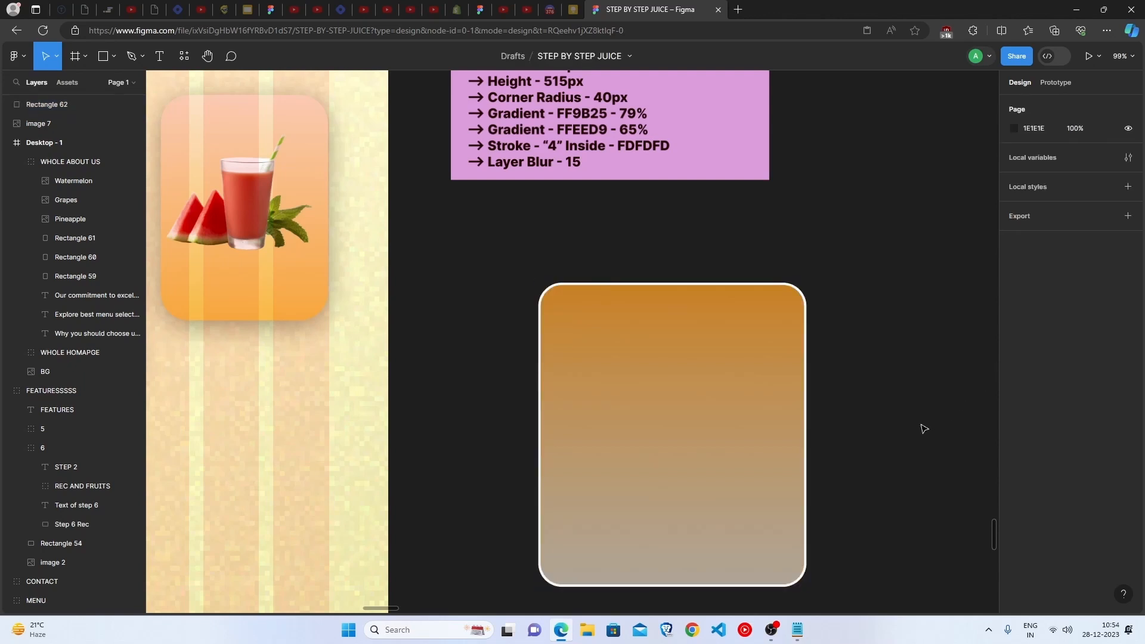
Step: Add a layer blur effect with a value of 15 to the gradient rectangle
click(718, 475)
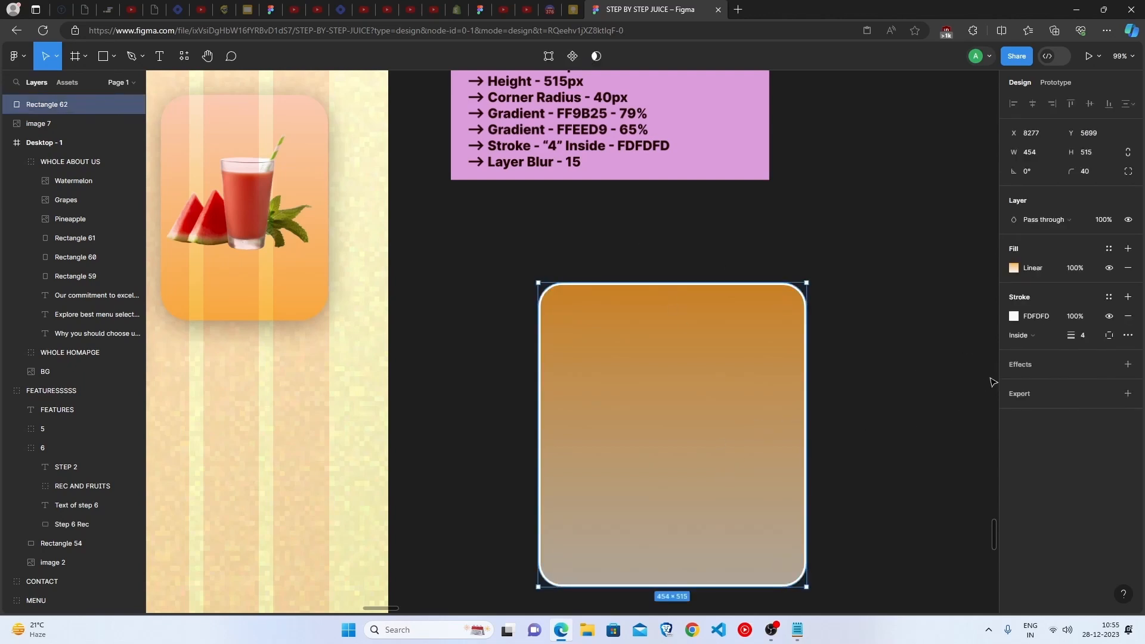
click(1035, 361)
click(1028, 388)
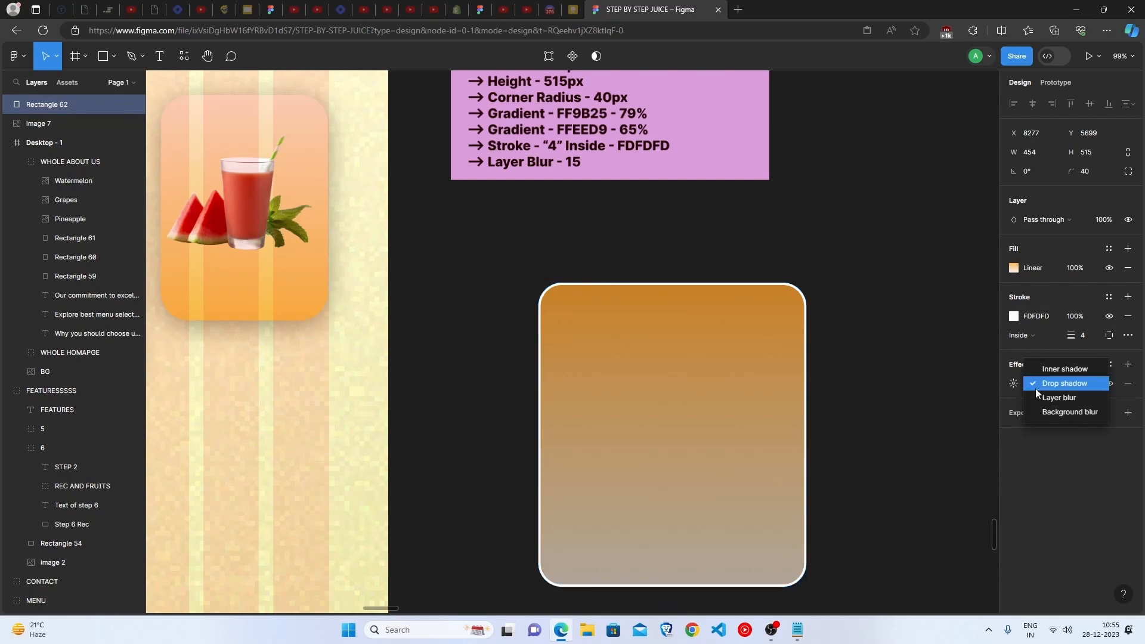
click(1043, 395)
click(1015, 387)
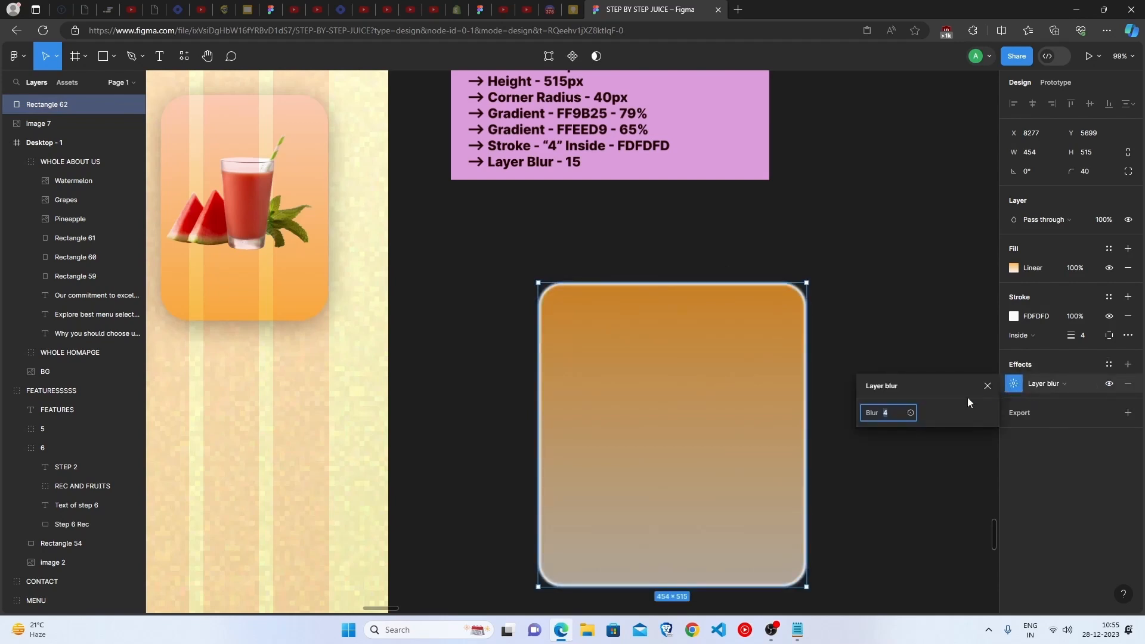
text(15)
click(897, 501)
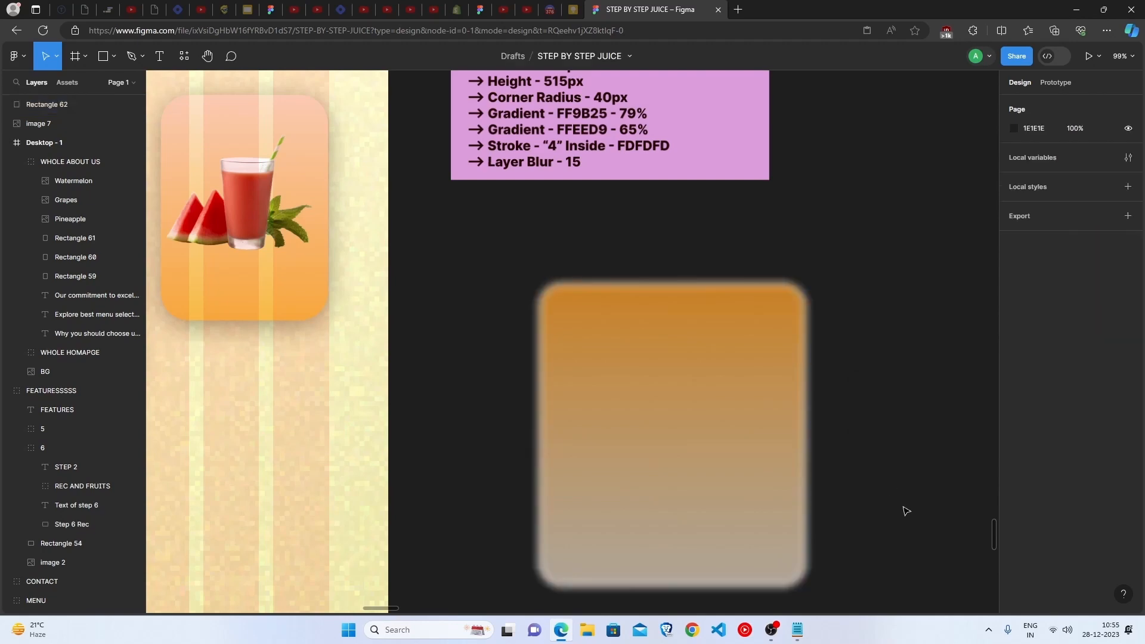
Step: Move the blurred rectangle into the Desktop - 1 frame, directly below the "Explore best menu selections" heading and aligned with the heading's start
click(680, 480)
scroll(680, 480, down, 3)
scroll(691, 490, left, 4)
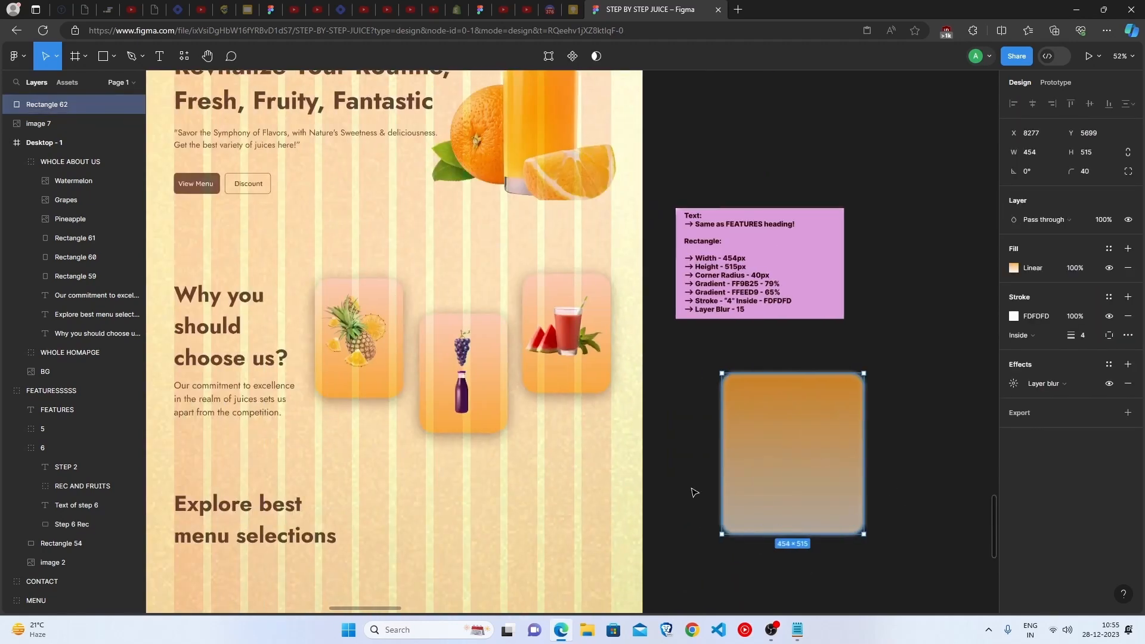
drag(858, 483, 504, 557)
scroll(531, 507, down, 2)
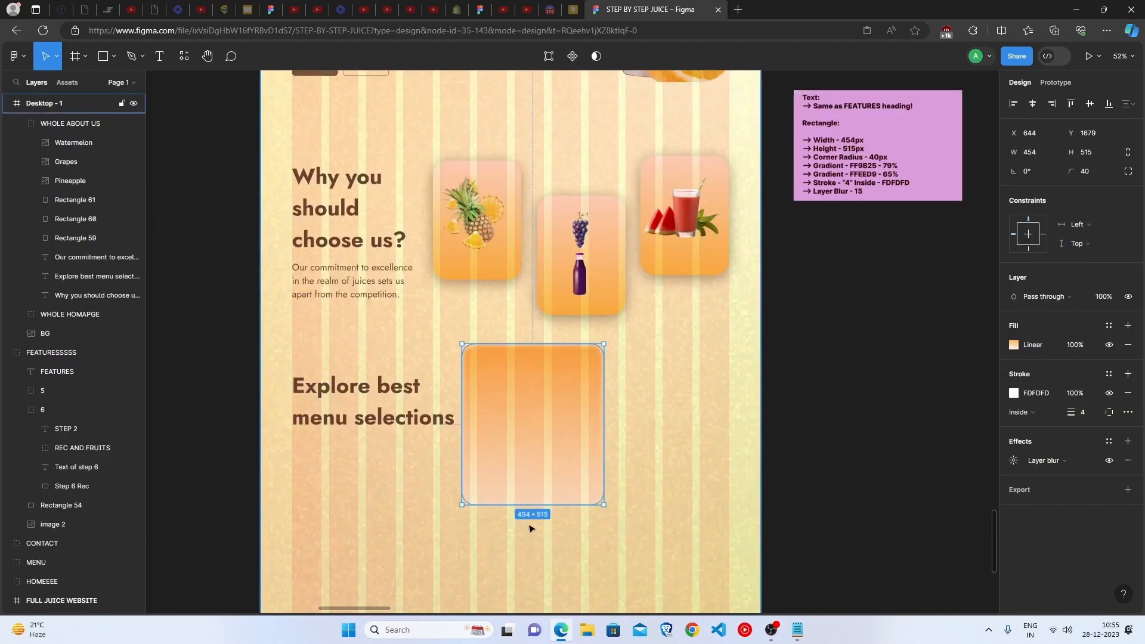
scroll(539, 482, up, 2)
scroll(538, 482, down, 3)
drag(540, 481, 547, 484)
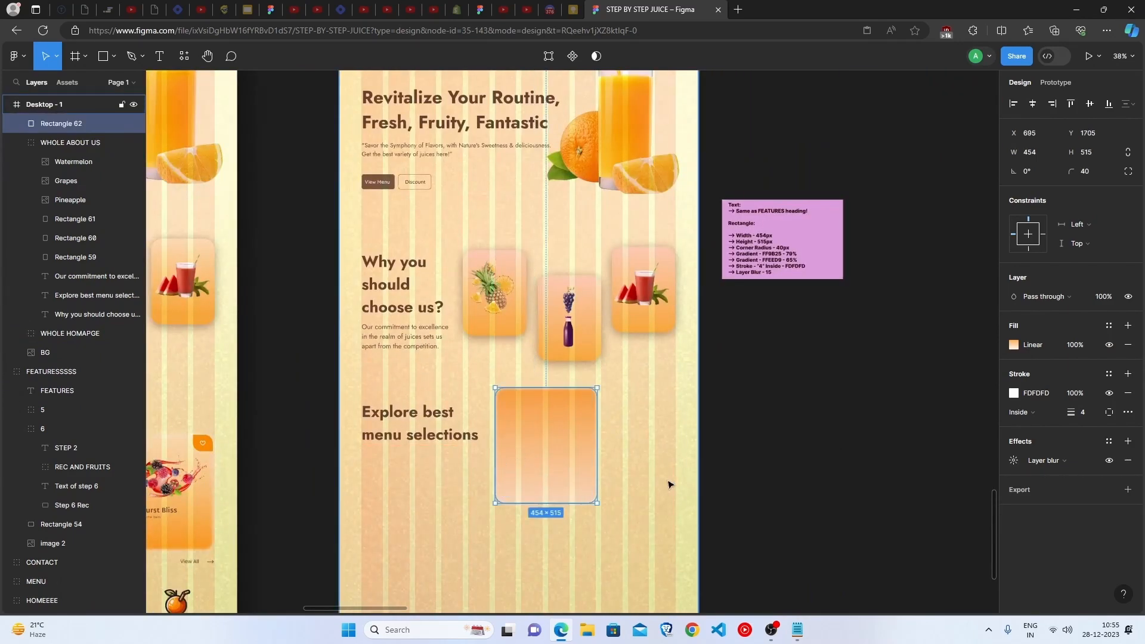
scroll(548, 446, down, 2)
drag(561, 534, 477, 572)
Step: Paste the mango juice image and place it on the upper part of the menu card
scroll(477, 572, up, 3)
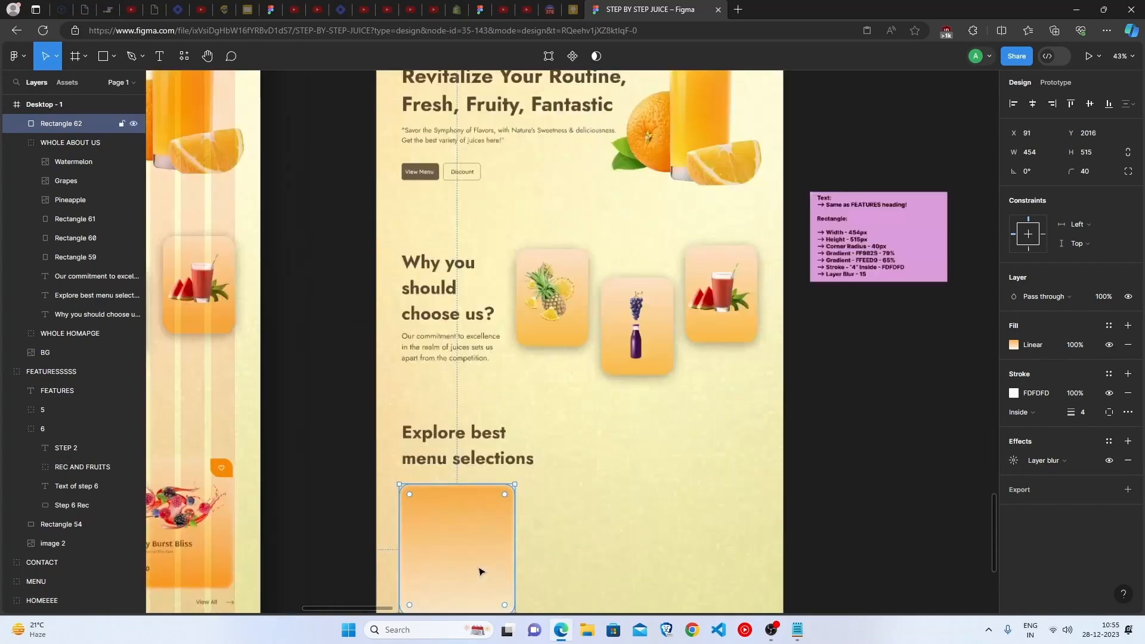
scroll(477, 596, down, 1)
scroll(493, 545, up, 2)
key(ctrl+v)
drag(236, 344, 450, 396)
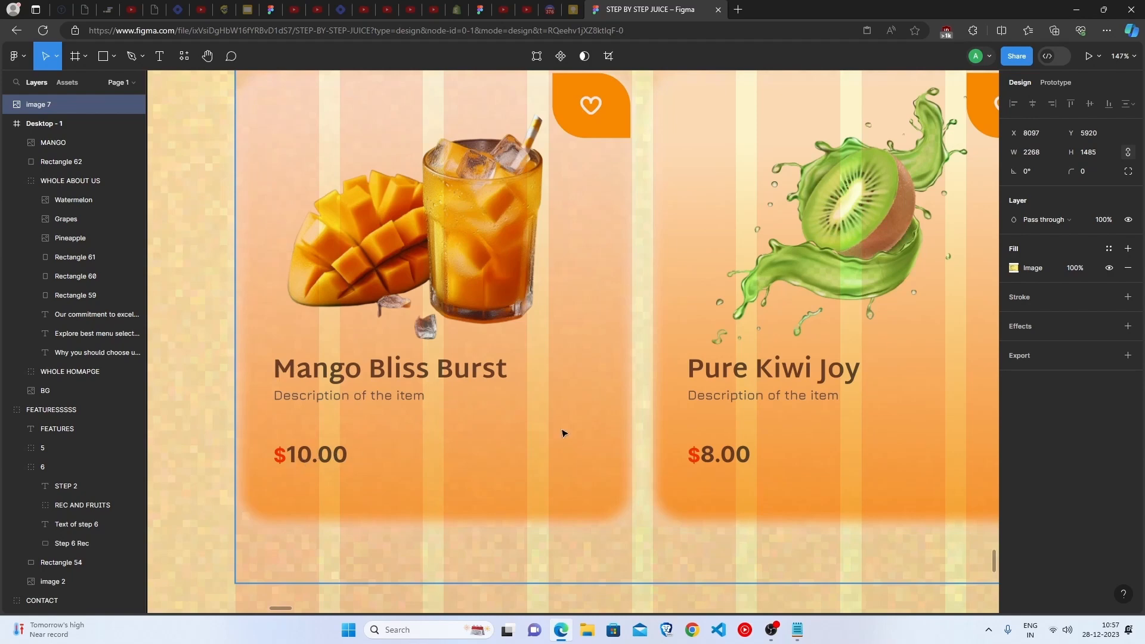
Step: Duplicate the "Our commitment to excellence" paragraph and place the copy in the empty area beside the mango card
scroll(664, 411, down, 1)
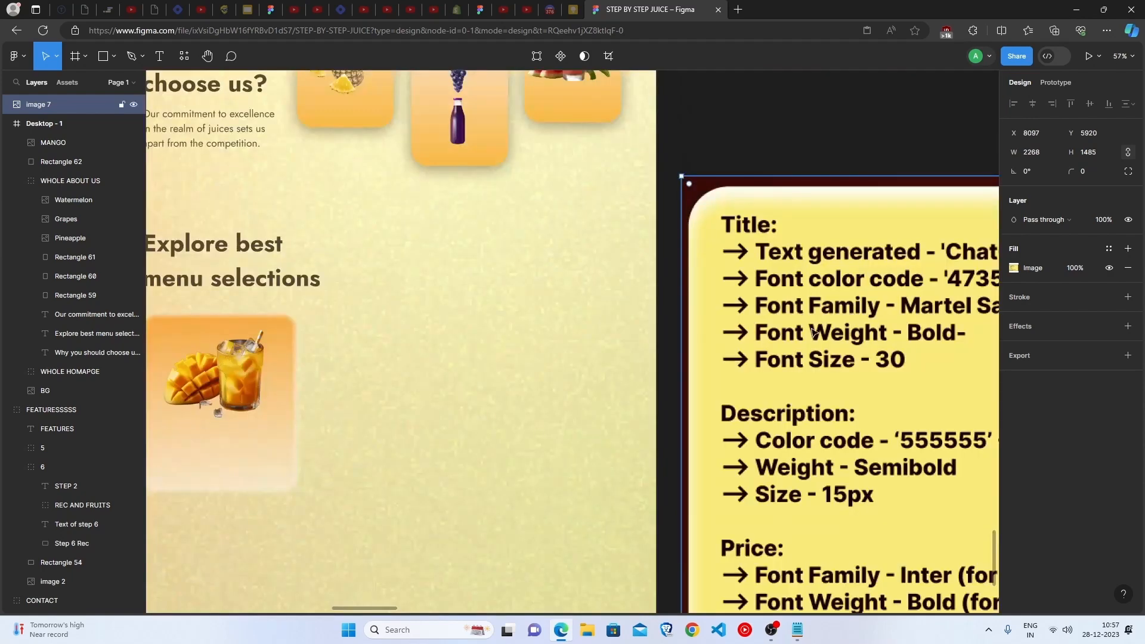
scroll(813, 335, right, 2)
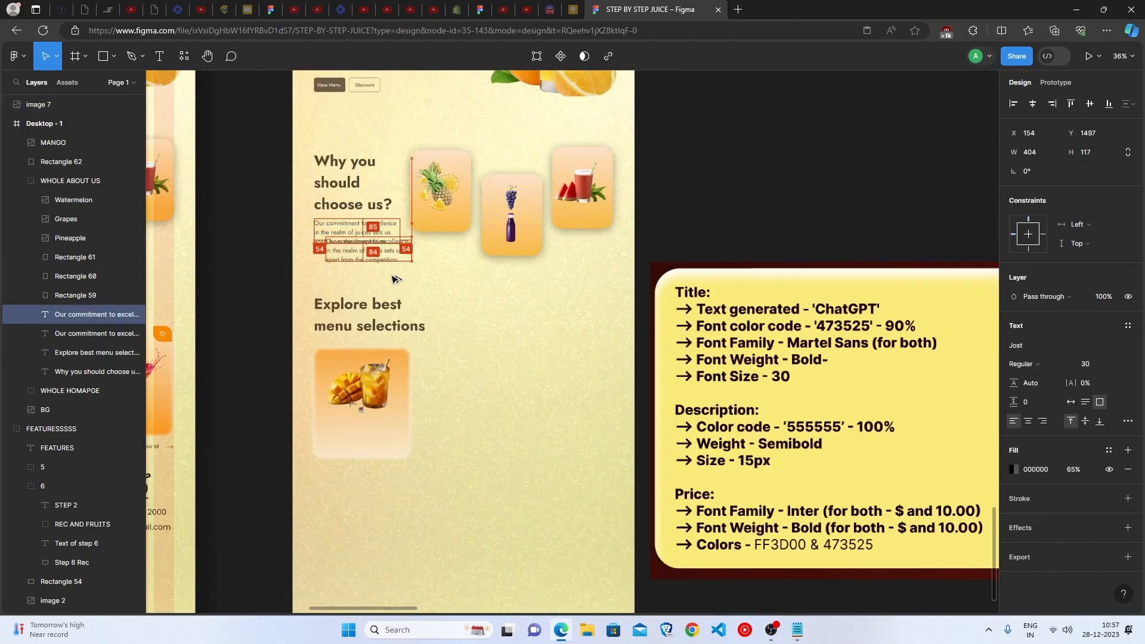
drag(395, 244, 498, 466)
Step: Set the copied paragraph's text colour to 473525 at 90% opacity using the document colors
key(Return)
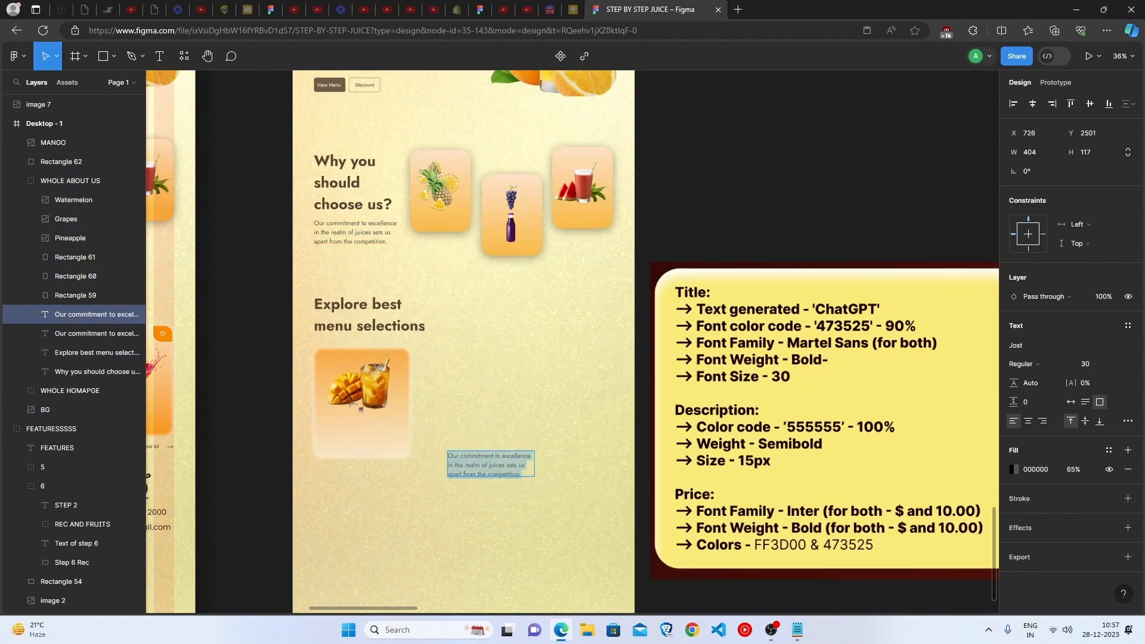
click(1014, 469)
click(892, 544)
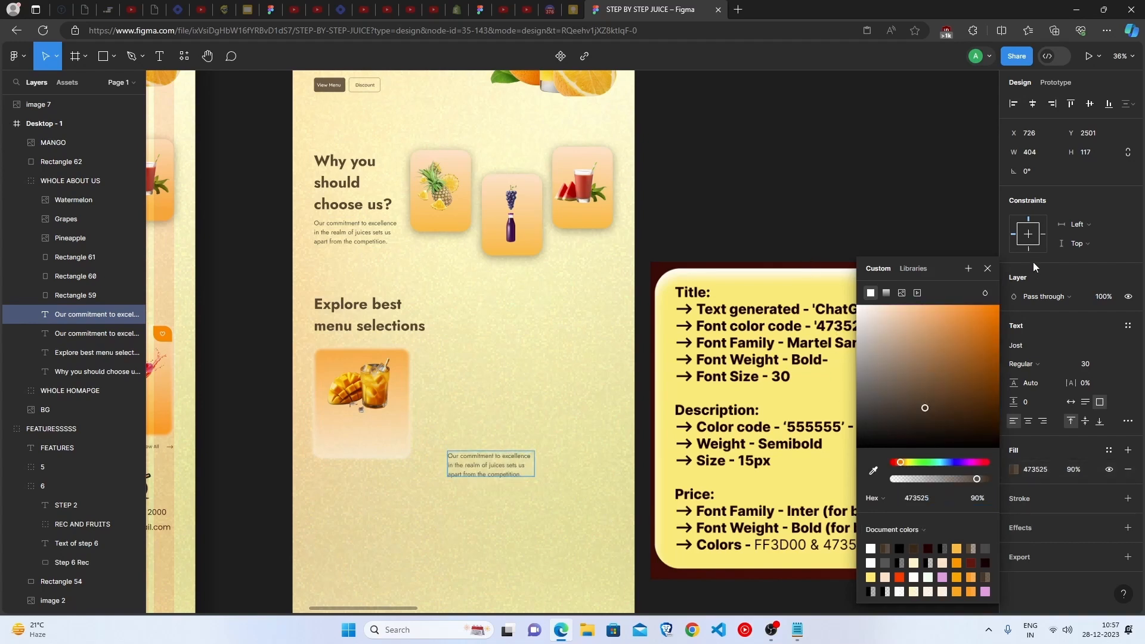
click(987, 268)
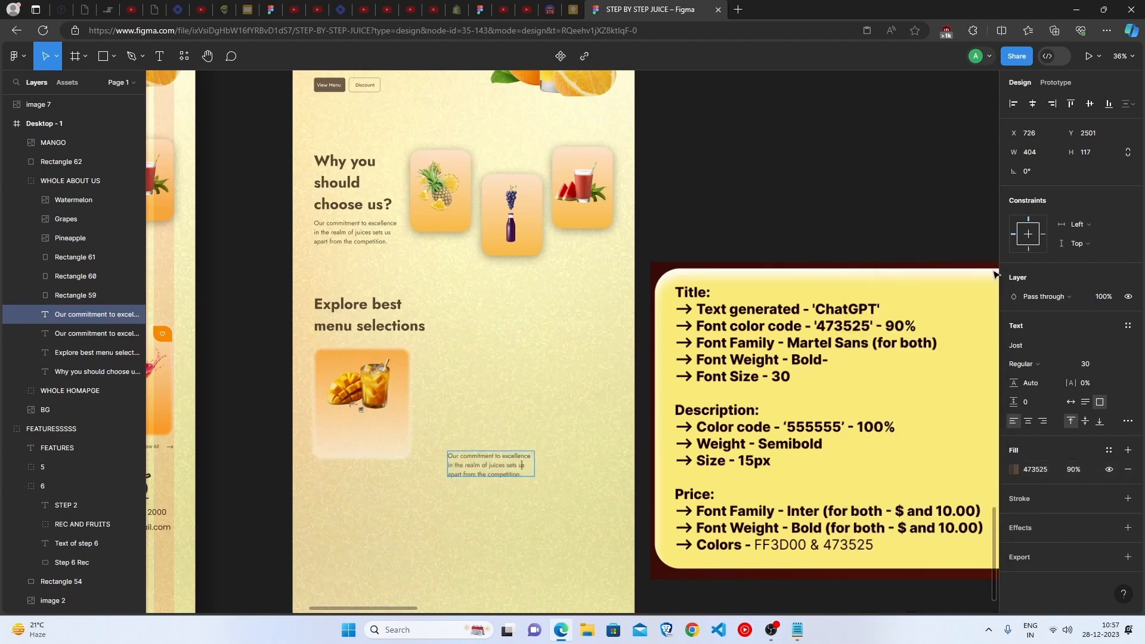
Step: Change the copied text's font to Martel Sans in Bold weight
click(1022, 347)
text(mar)
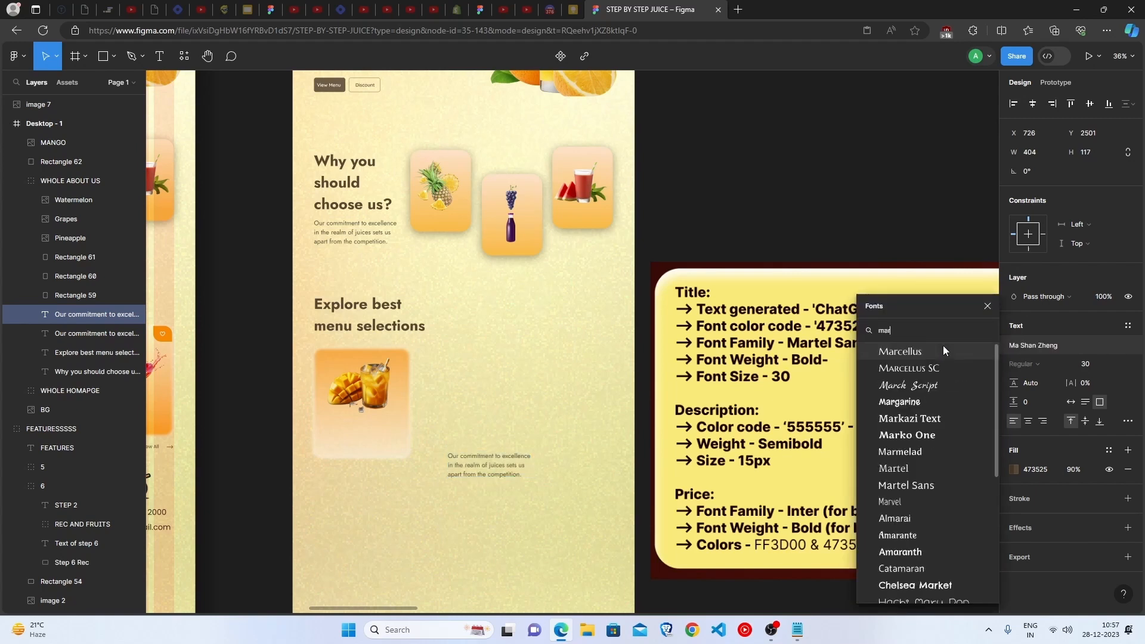
text(tel sab)
key(BackSpace)
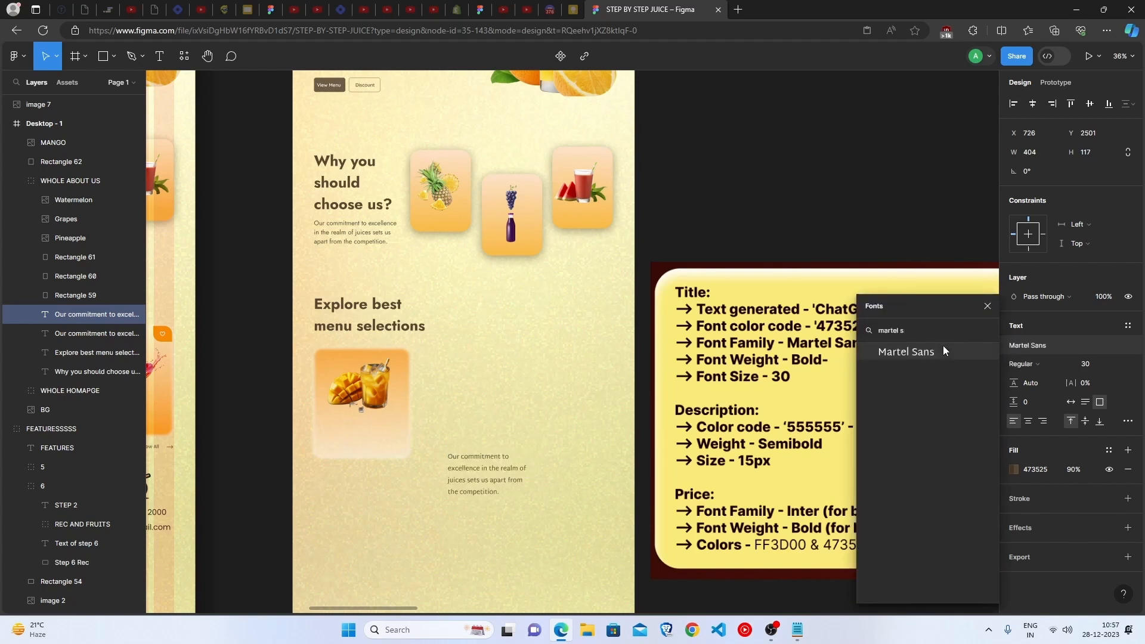
key(Return)
click(1016, 363)
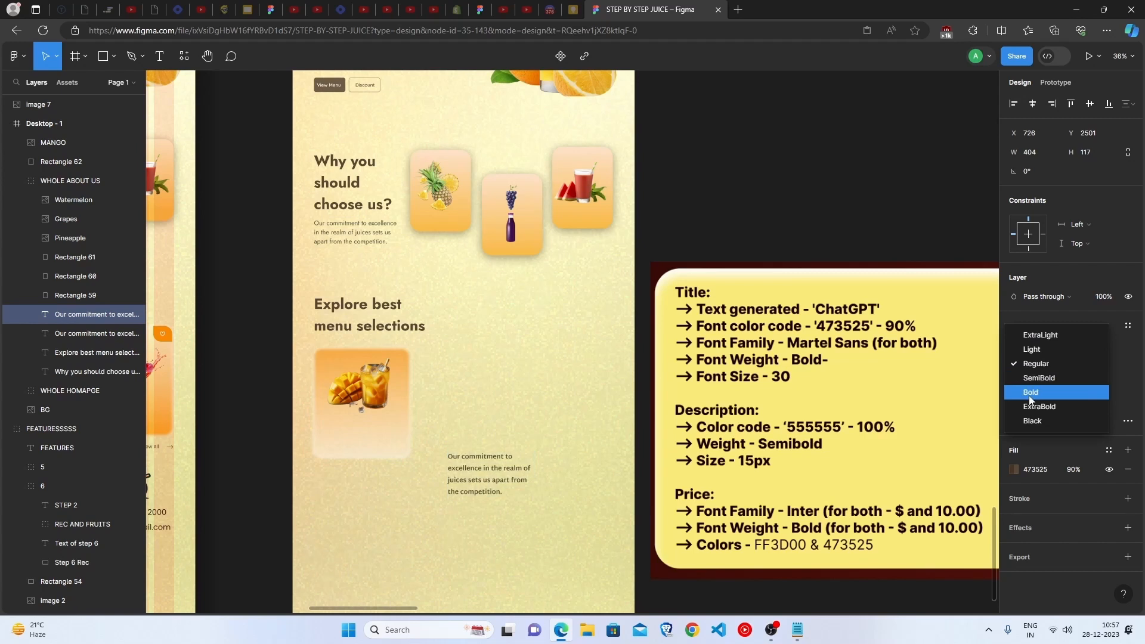
click(1035, 389)
Step: Replace the copied text with "Mango Bliss Burst" and position it under the mango image on the card
click(495, 477)
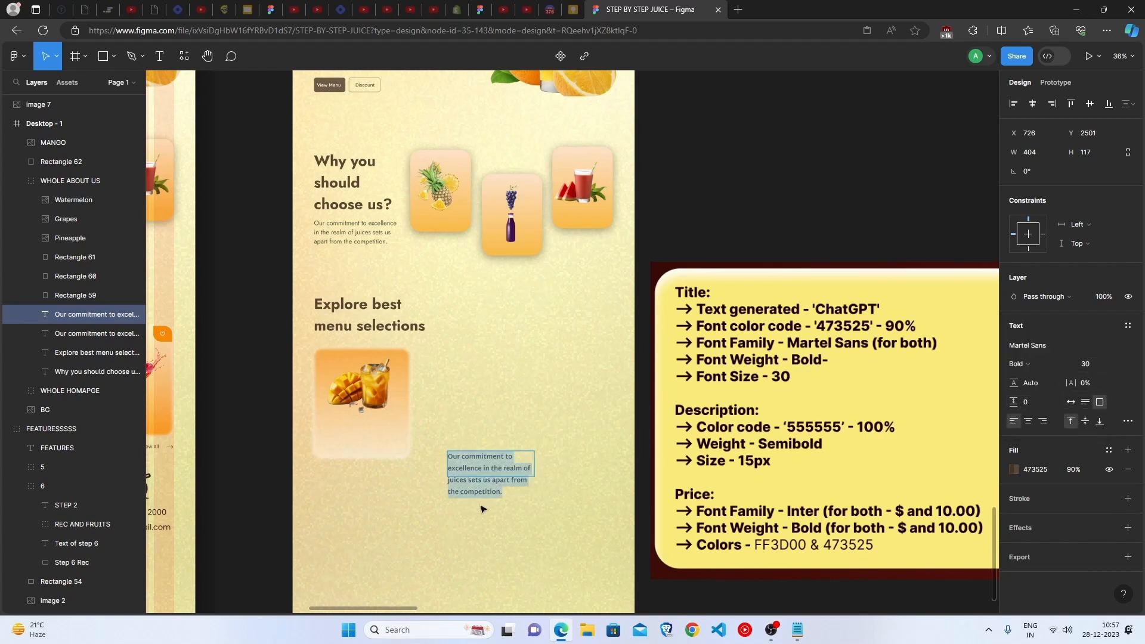
double_click(498, 481)
text(Mang)
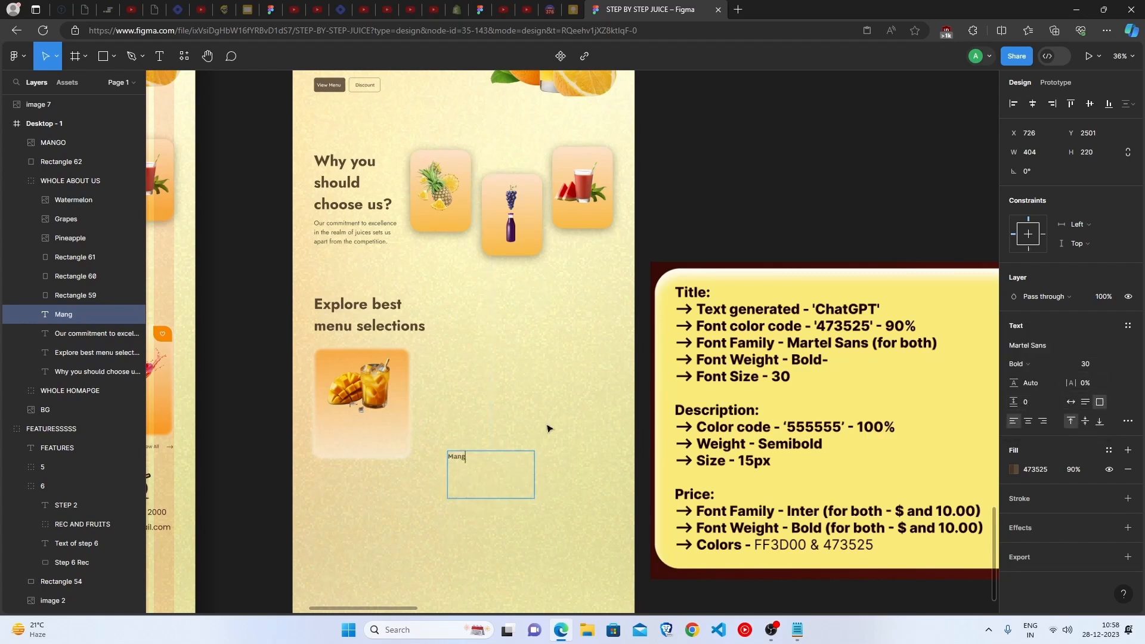
text(o Bliss Burst)
key(Escape)
drag(477, 459, 348, 417)
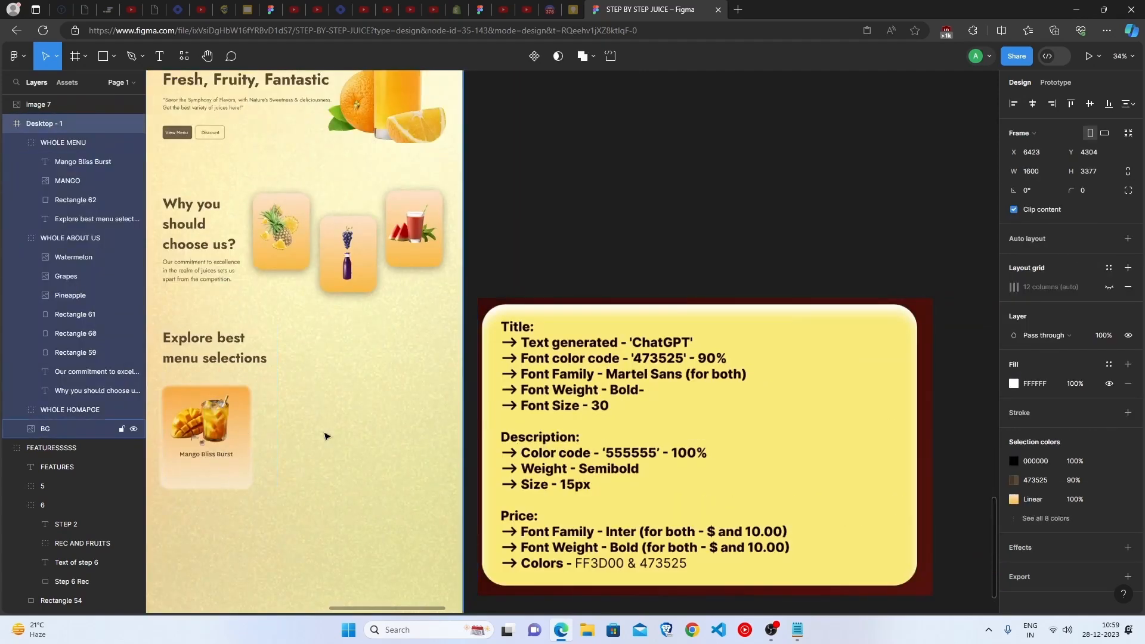
Step: Duplicate the "Mango Bliss Burst" title into the empty area beside the card and set the copy's colour to 555555 at 100% opacity
double_click(218, 457)
drag(219, 458, 351, 490)
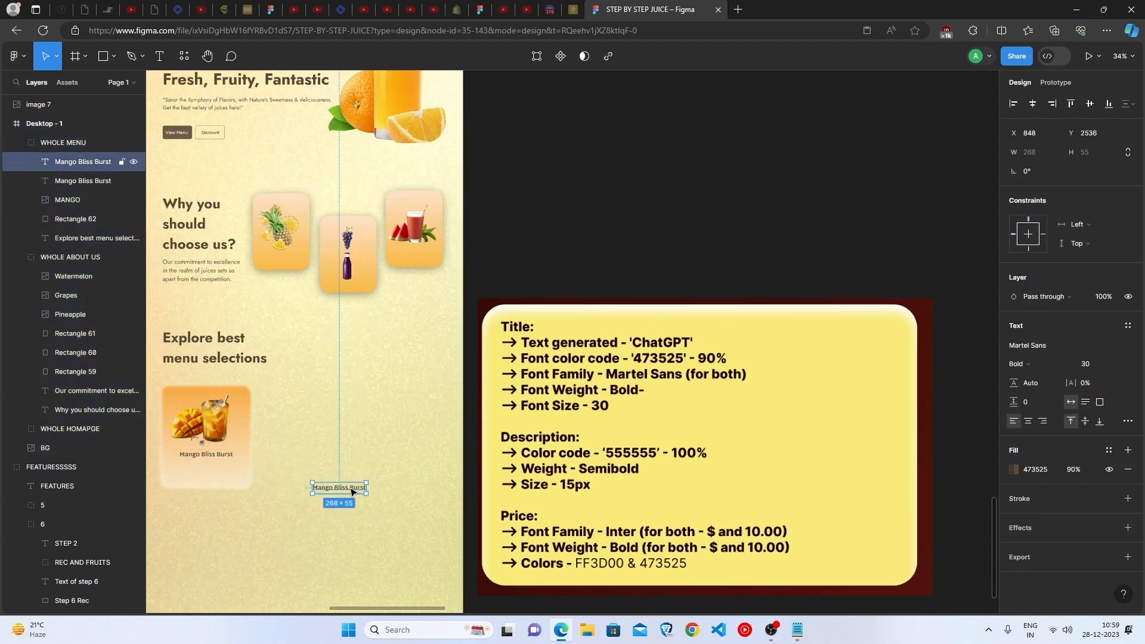
click(1034, 469)
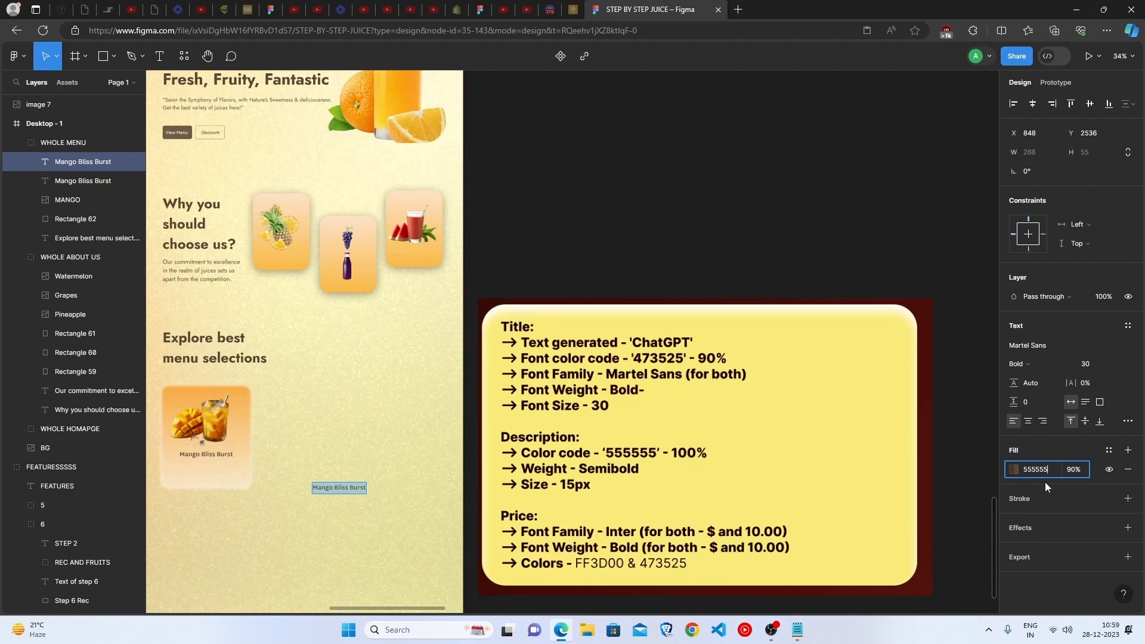
text(555555)
click(1070, 472)
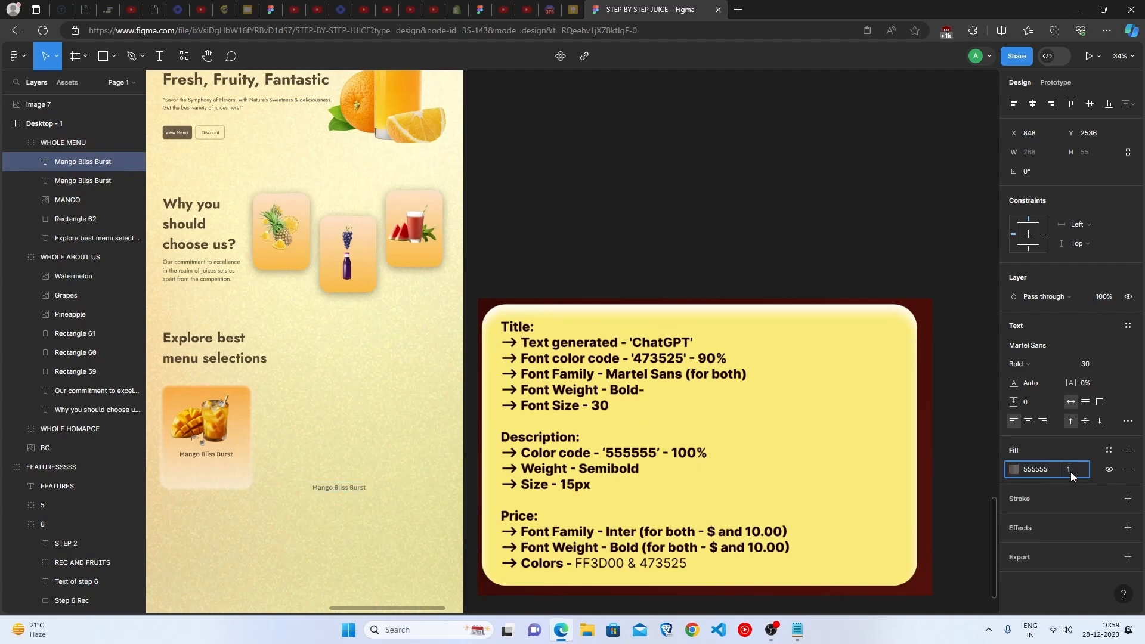
text(100)
Step: Set the copied title's font weight to SemiBold and its size to 15
click(1035, 365)
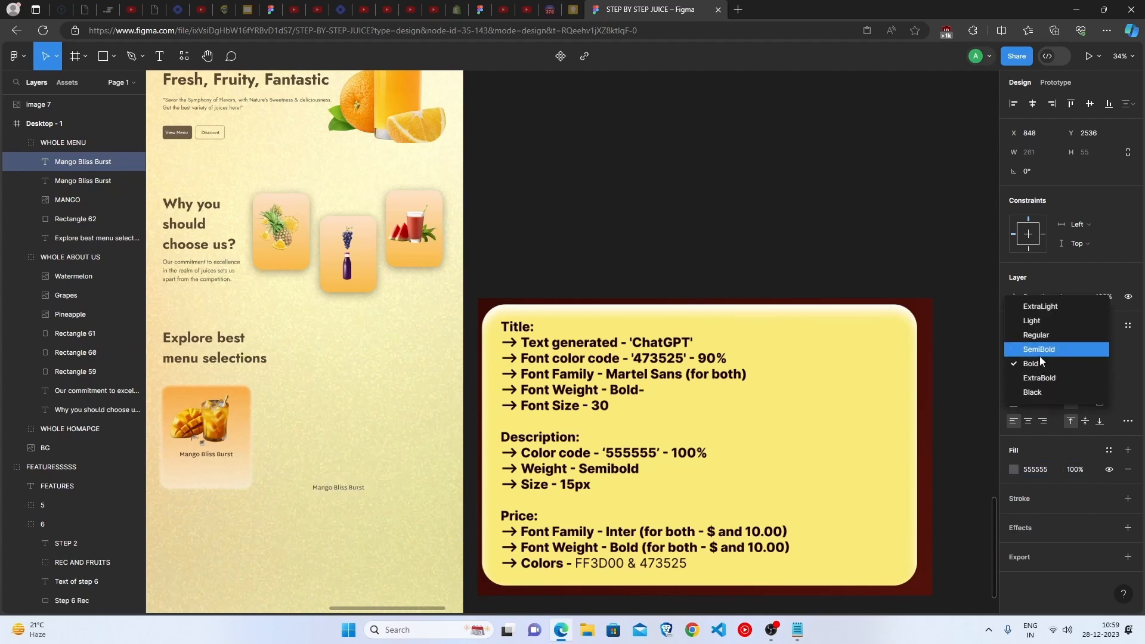
click(1040, 356)
click(1091, 361)
text(15)
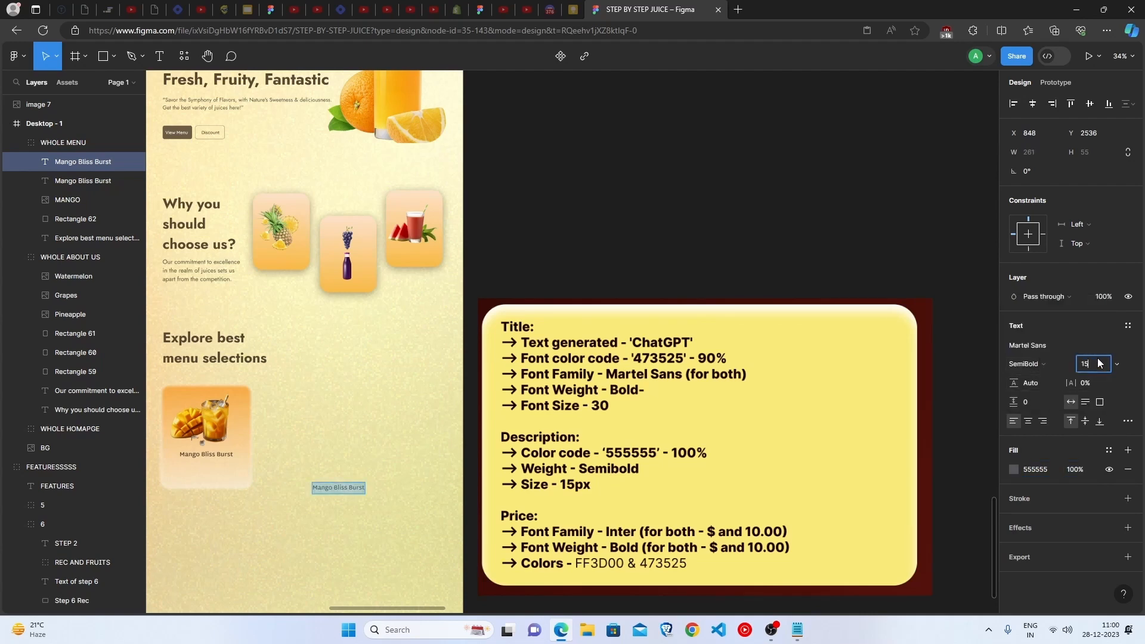
click(310, 498)
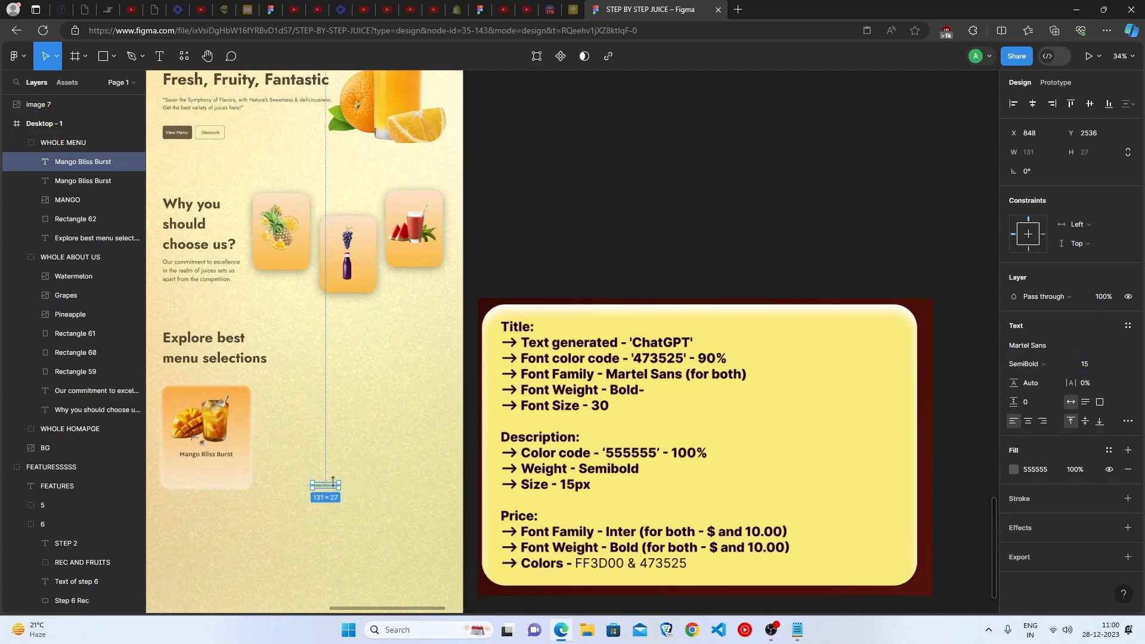
Step: Replace the copied title with "Description of the item" and change its font to Jura
scroll(311, 498, up, 10)
double_click(493, 505)
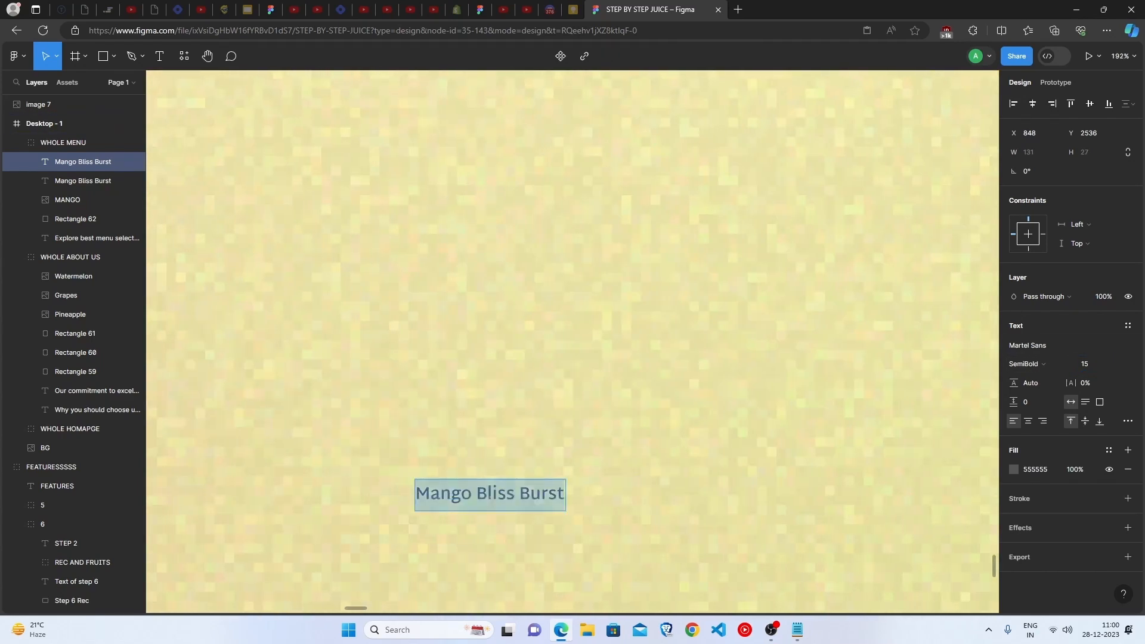
text(Description of  the item)
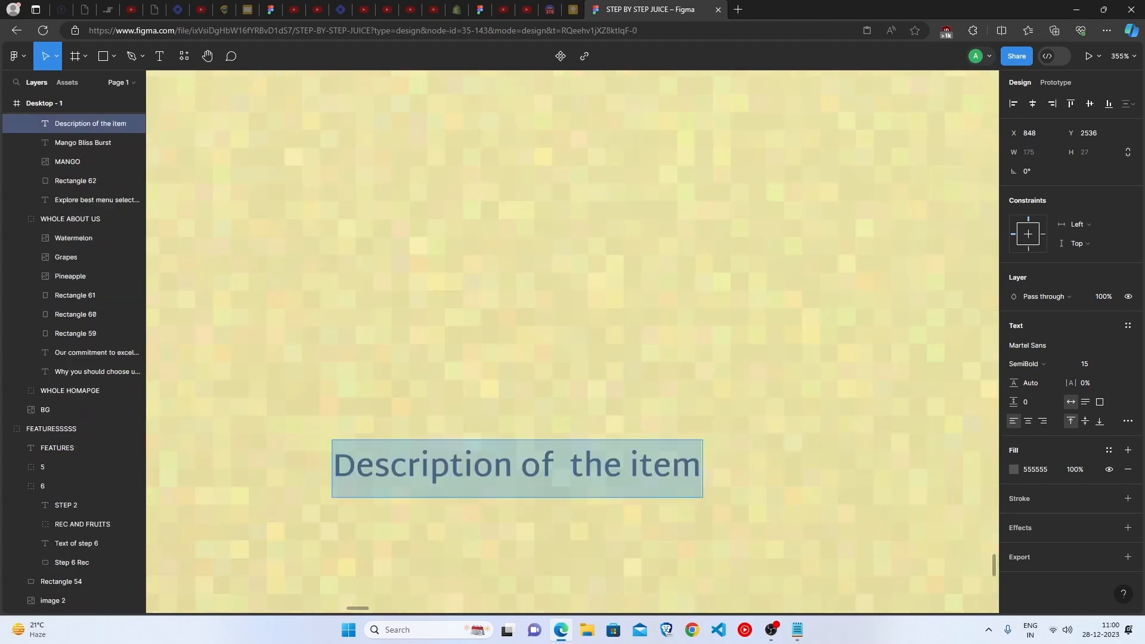
click(1029, 346)
text(jura)
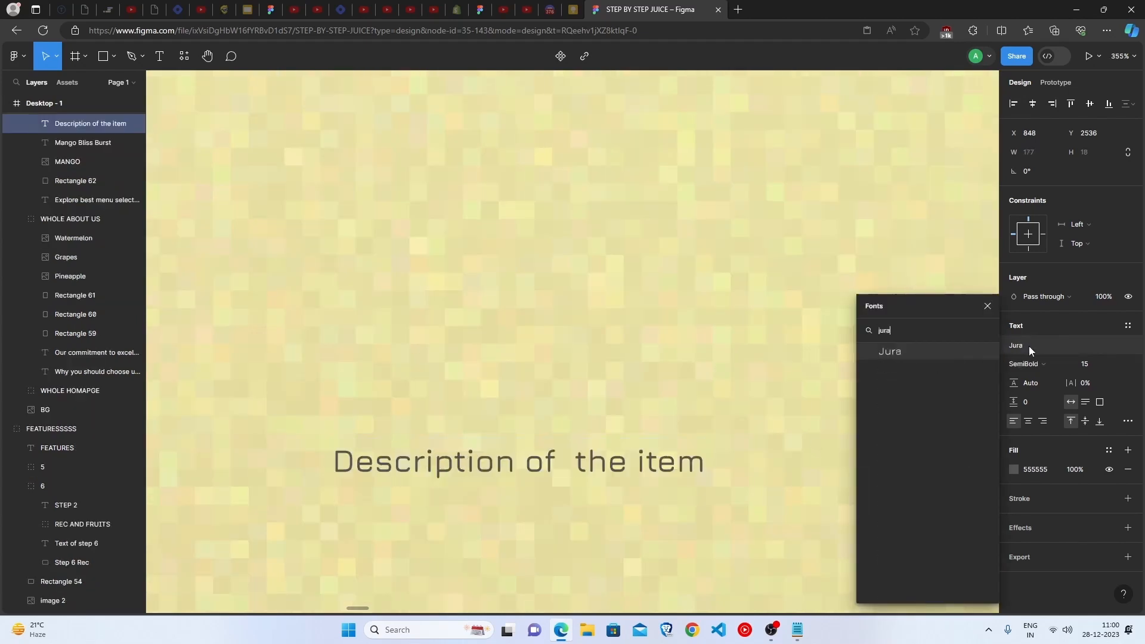
key(Return)
key(Escape)
key(Escape)
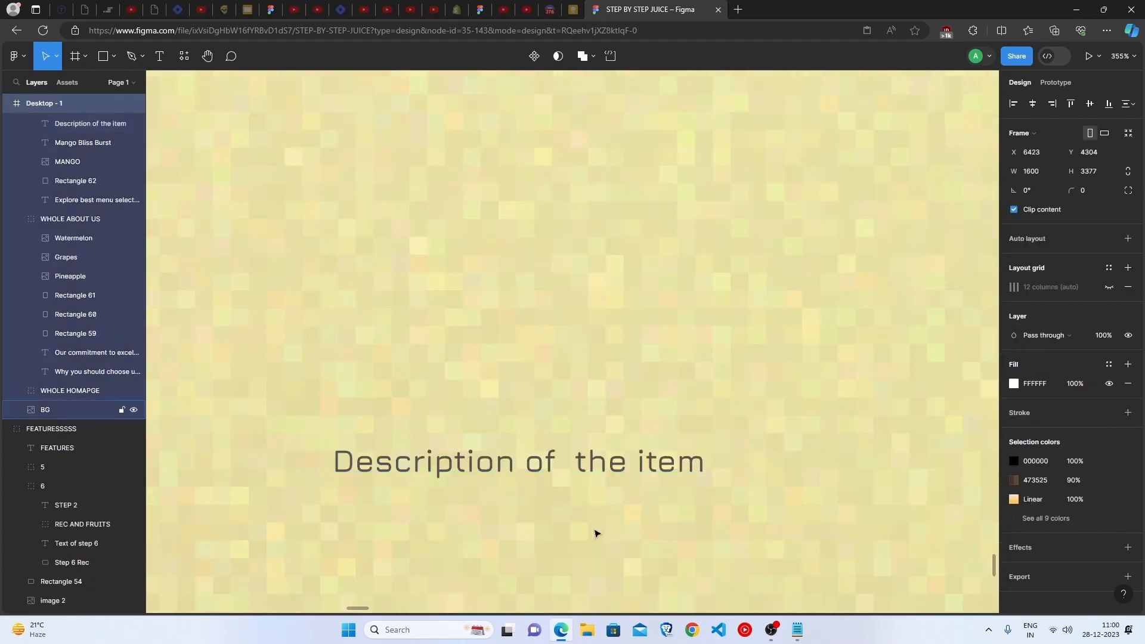
Step: Place the description text directly under the "Mango Bliss Burst" title on the mango card
scroll(598, 529, down, 10)
scroll(551, 529, left, 3)
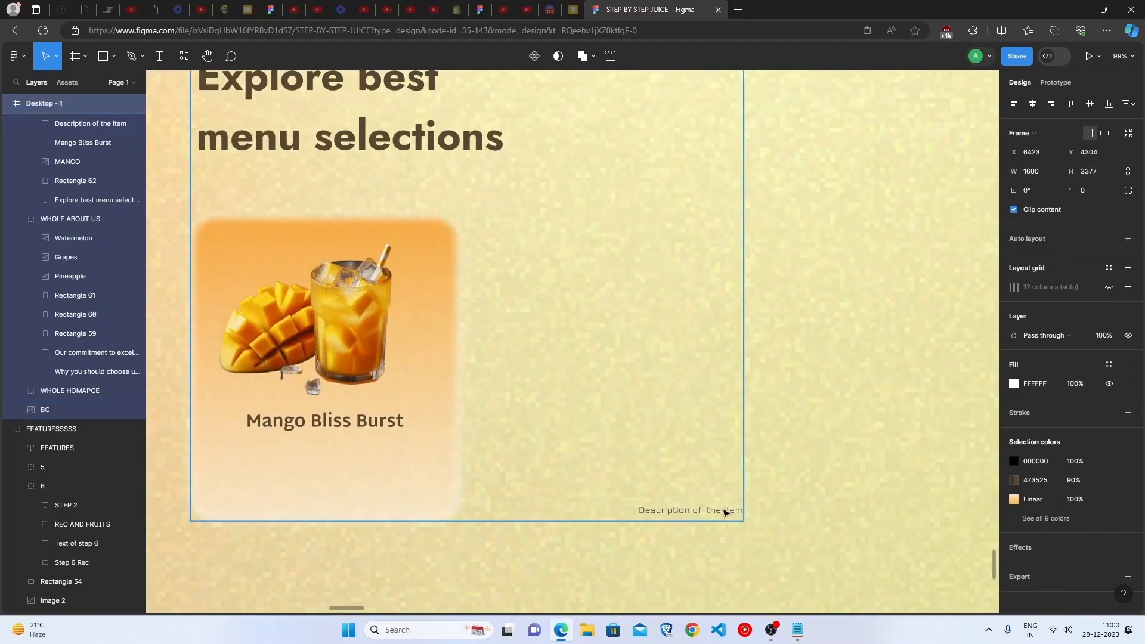
drag(724, 511, 334, 454)
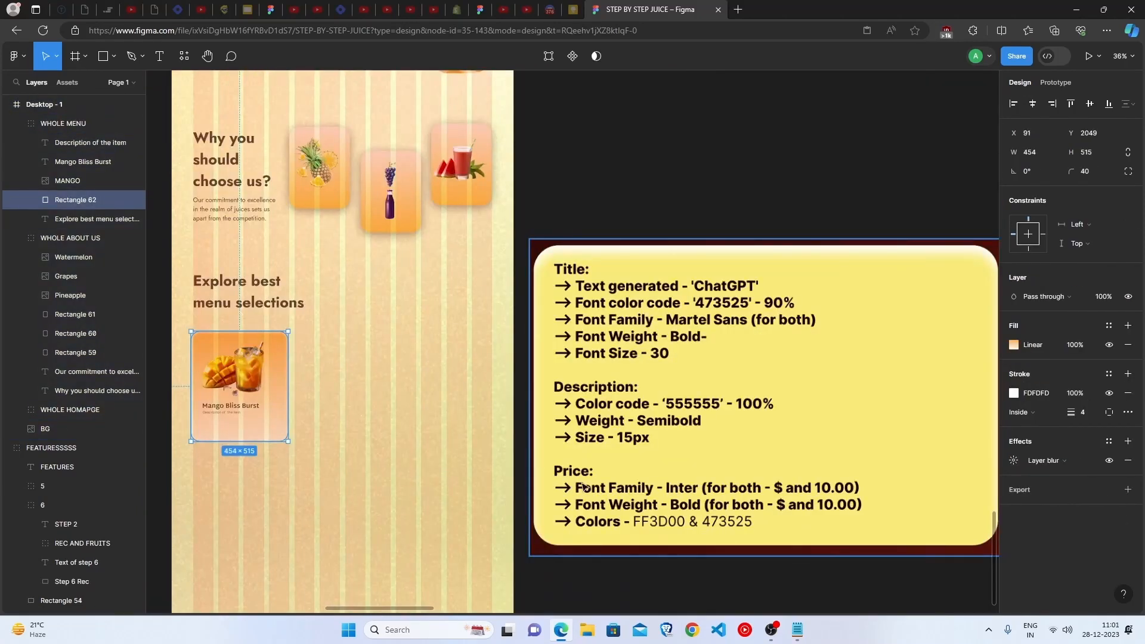
Step: Duplicate the description text into the empty area beside the mango card and open the copy for text editing
click(447, 467)
double_click(221, 413)
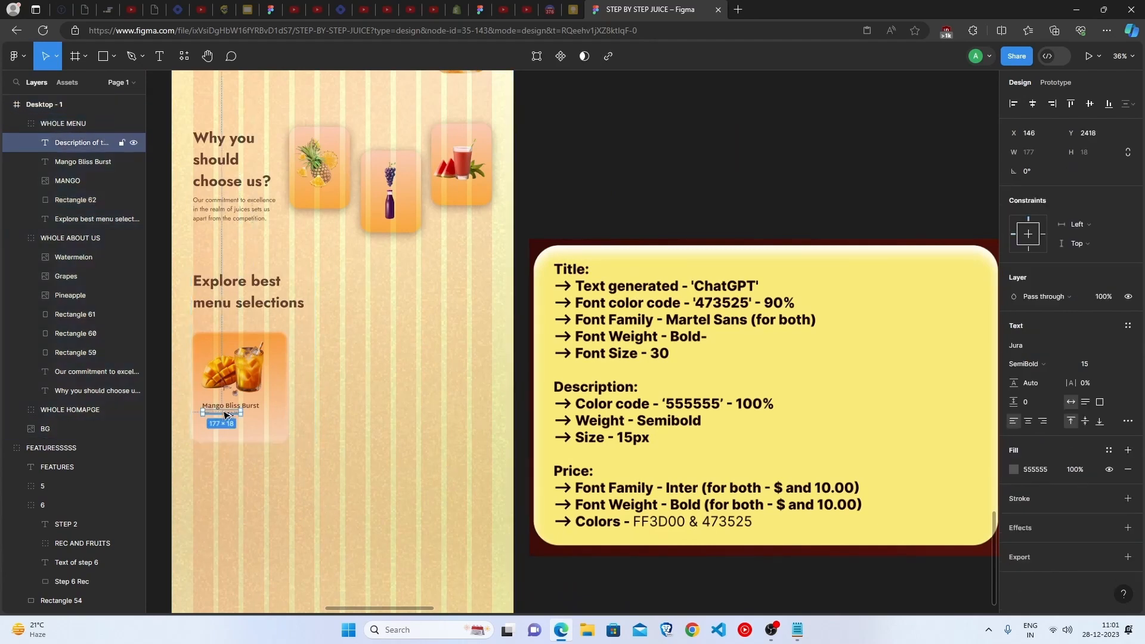
drag(221, 412, 416, 471)
double_click(416, 469)
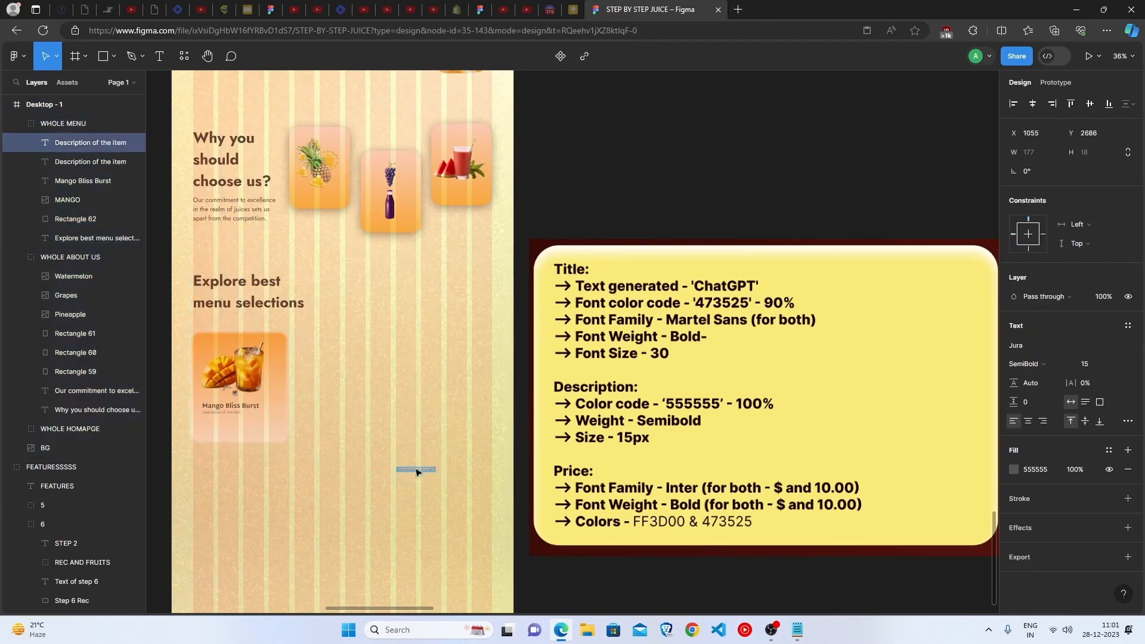
Step: Set the copied description's font to Inter in Bold weight at size 25
click(1035, 344)
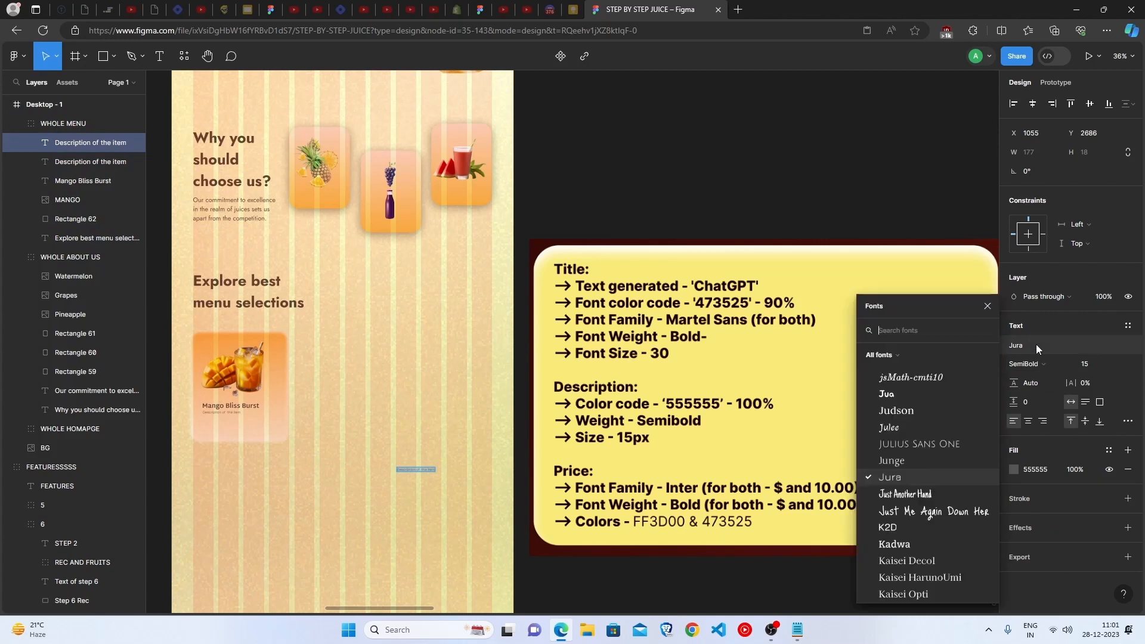
text(inter)
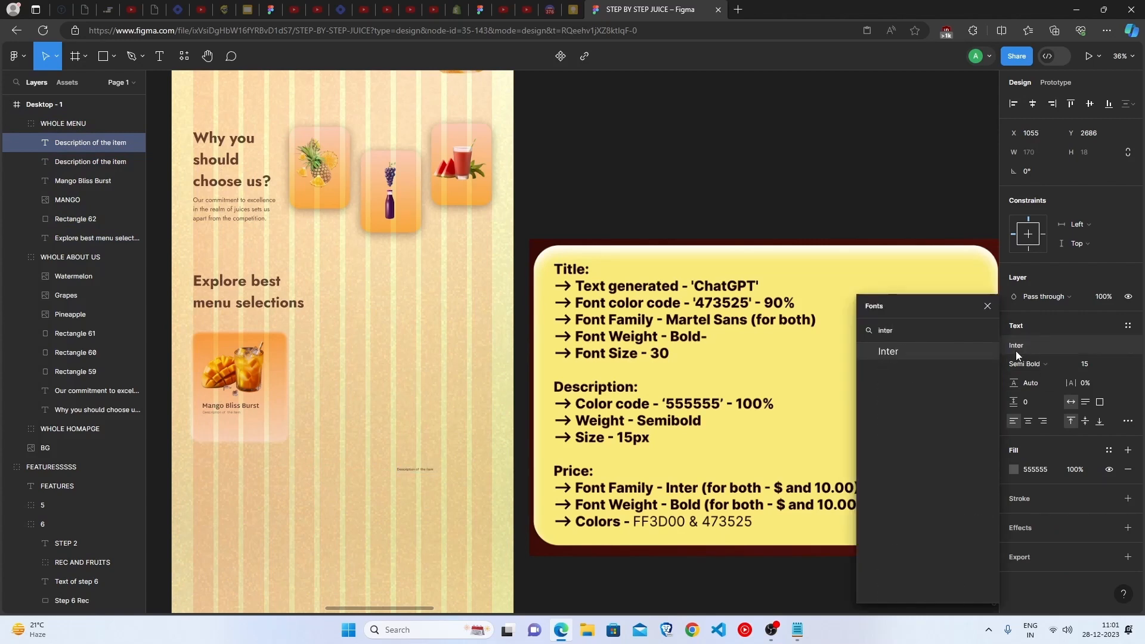
click(914, 353)
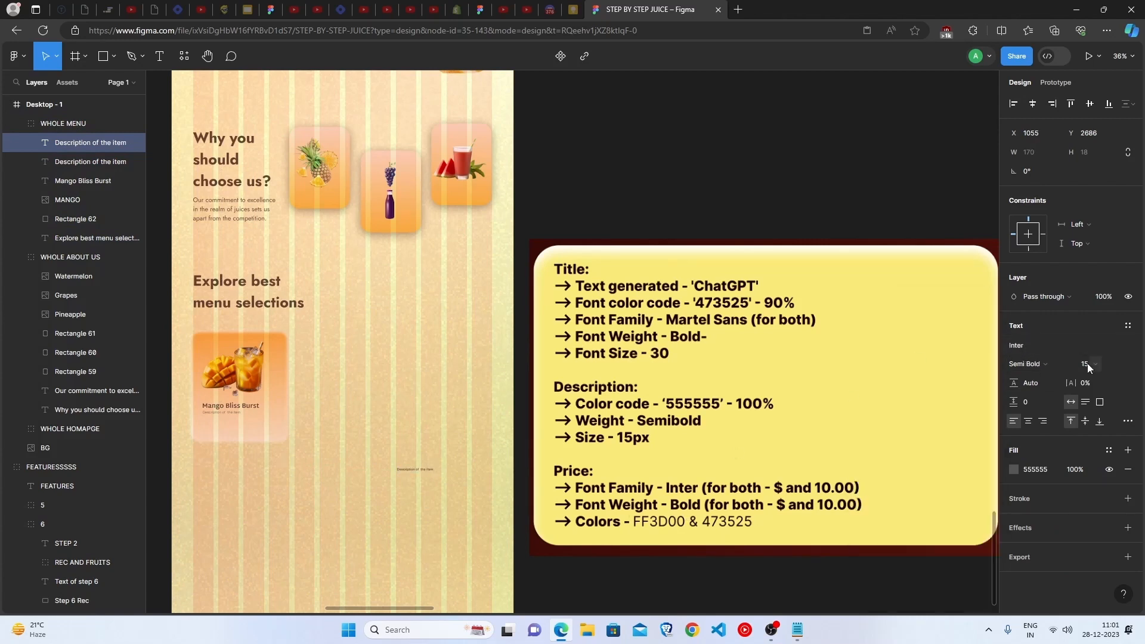
click(1028, 364)
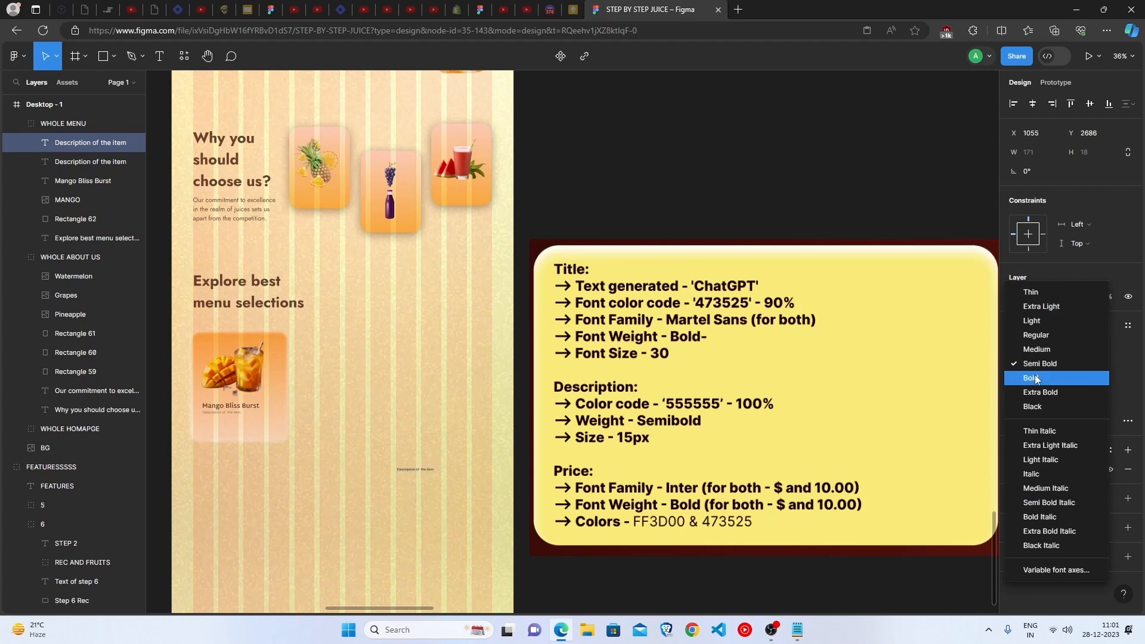
click(1035, 378)
key(shift+2)
text(25)
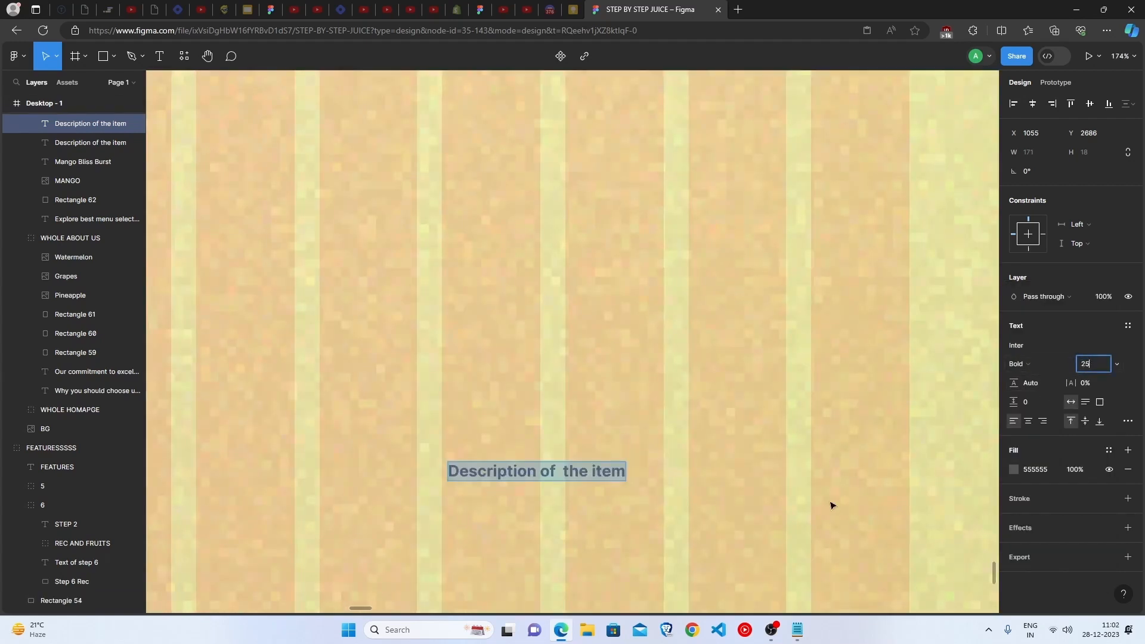
key(Return)
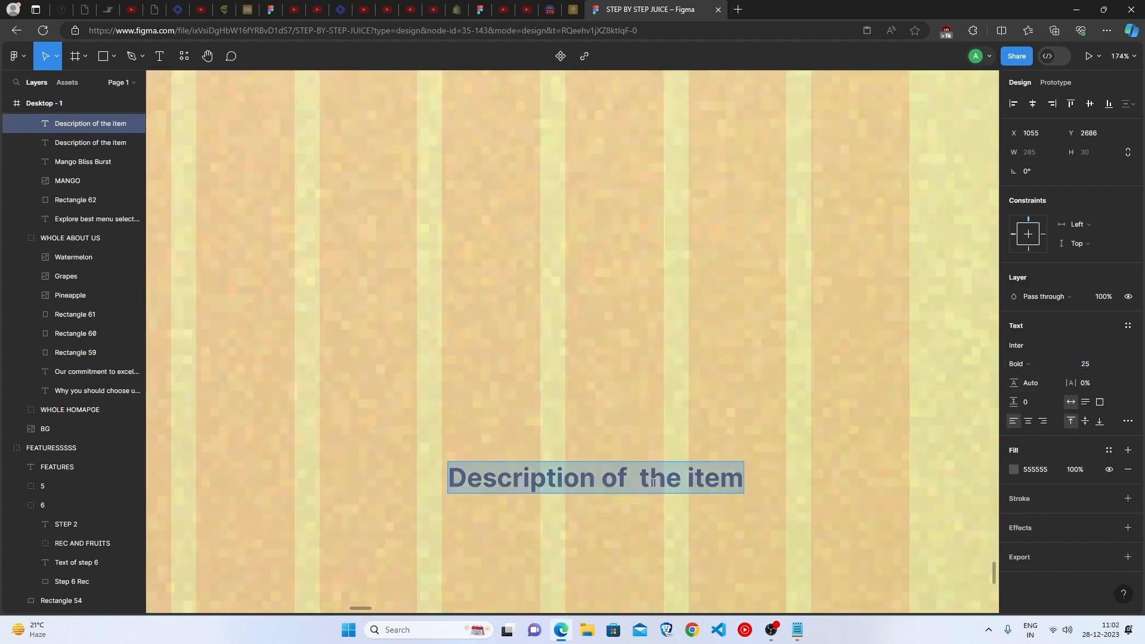
Step: Replace the copied description with the price "$10.00" and select only its dollar sign
text(10.00)
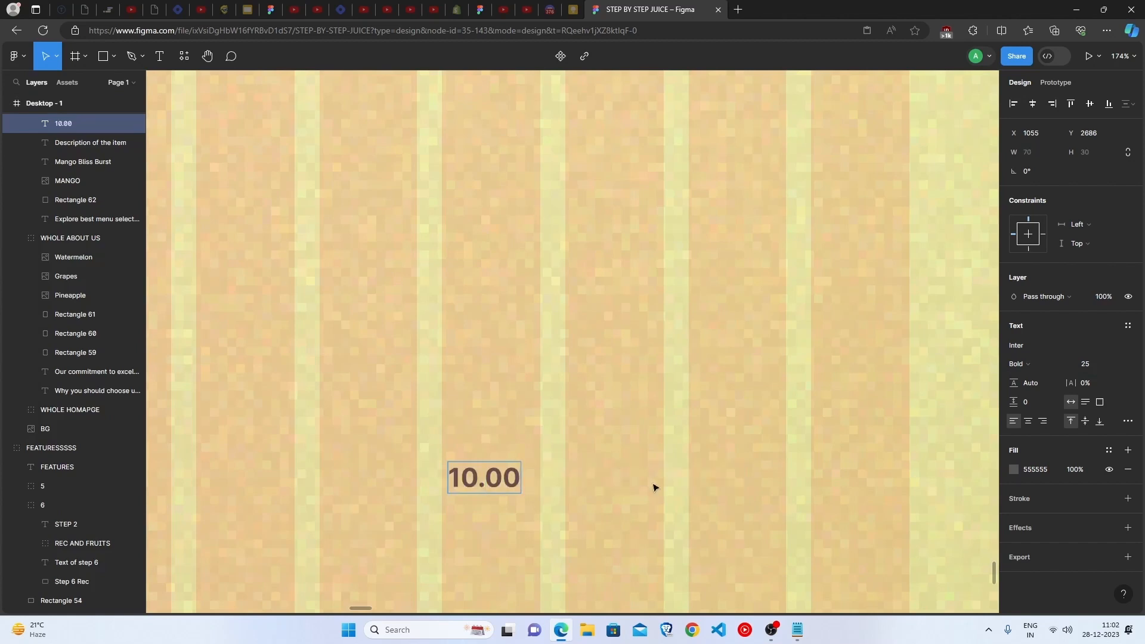
click(454, 481)
text($)
key(shift+Left)
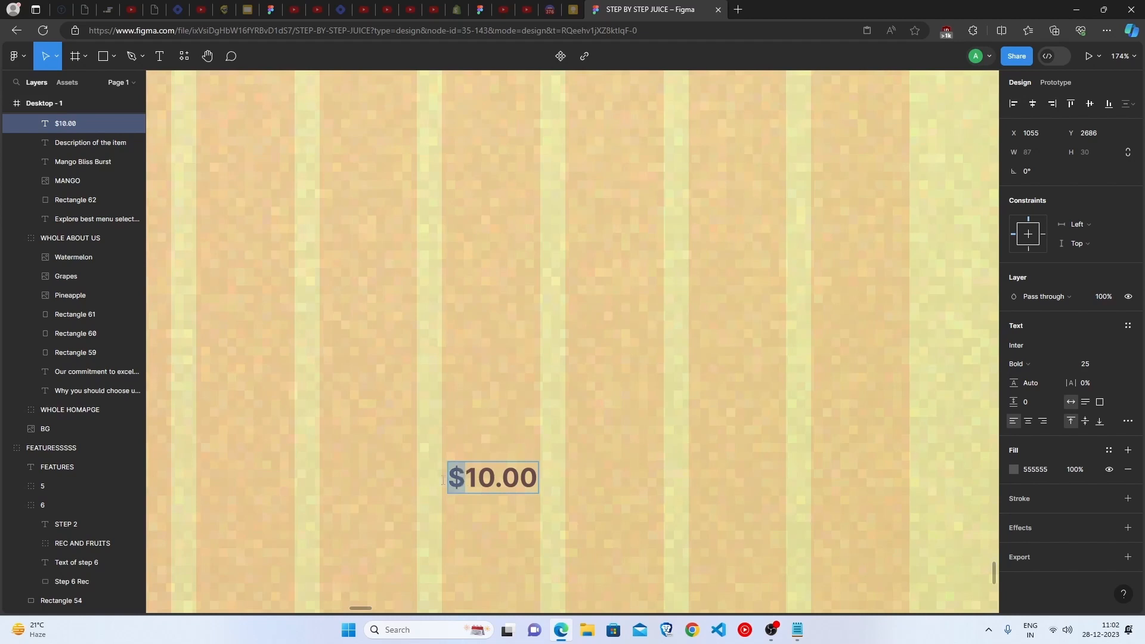
Step: Colour the price's dollar sign orange FF4D00 and set its font size to 22
click(1018, 470)
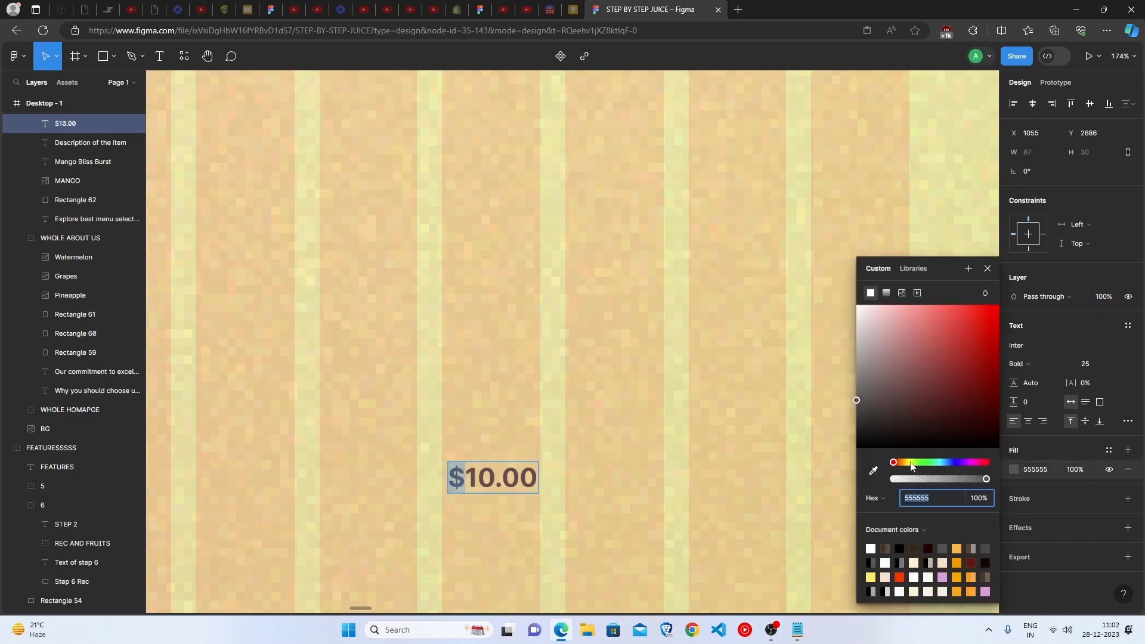
drag(902, 463, 900, 465)
click(997, 305)
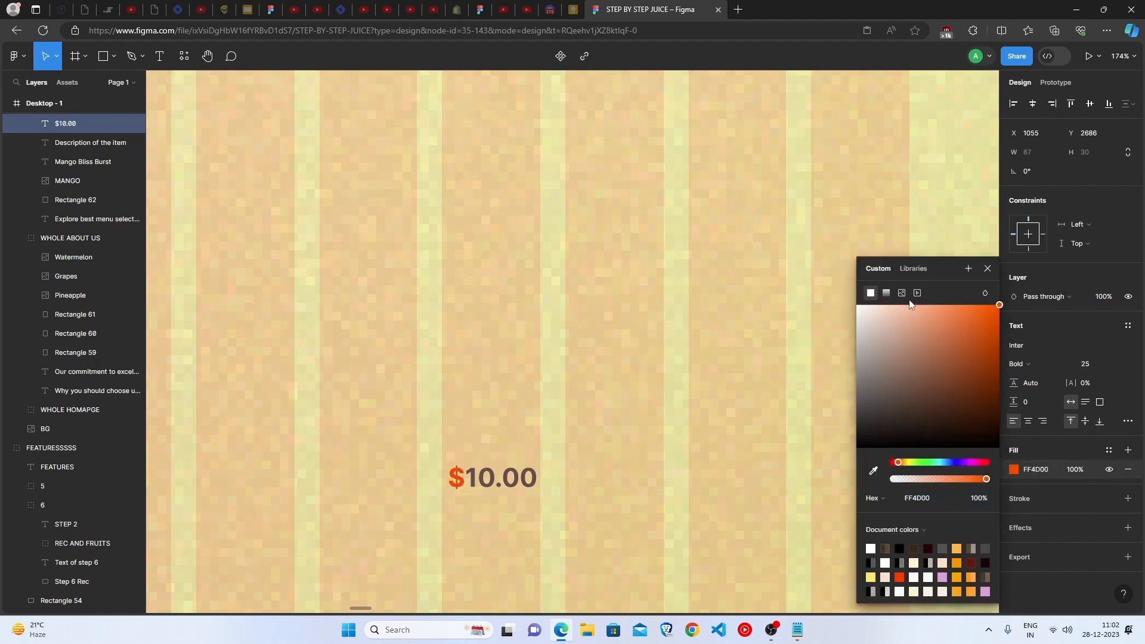
click(1085, 363)
text(22)
key(Escape)
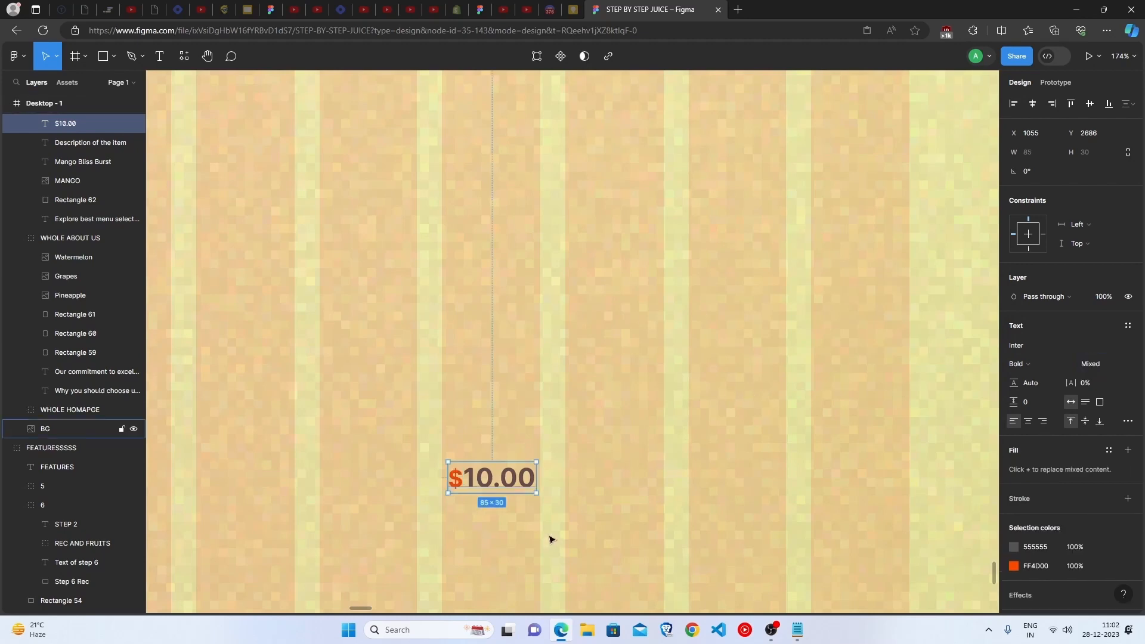
Step: Place the $10.00 price below the description on the mango card and check the card's layout
scroll(549, 536, down, 5)
drag(536, 517, 224, 446)
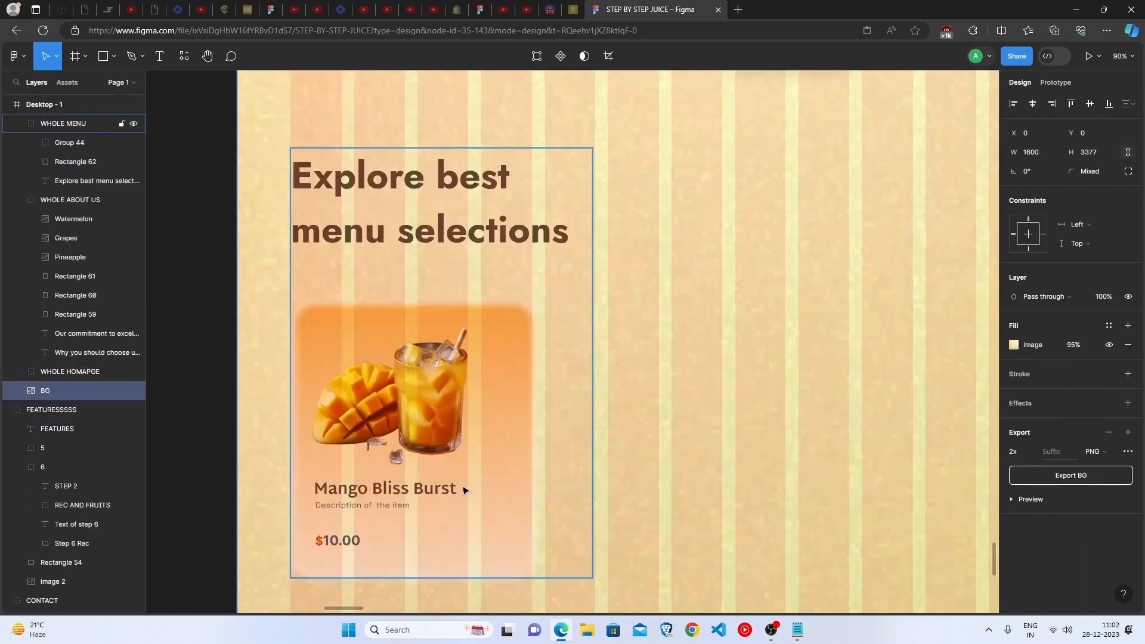
scroll(440, 474, up, 3)
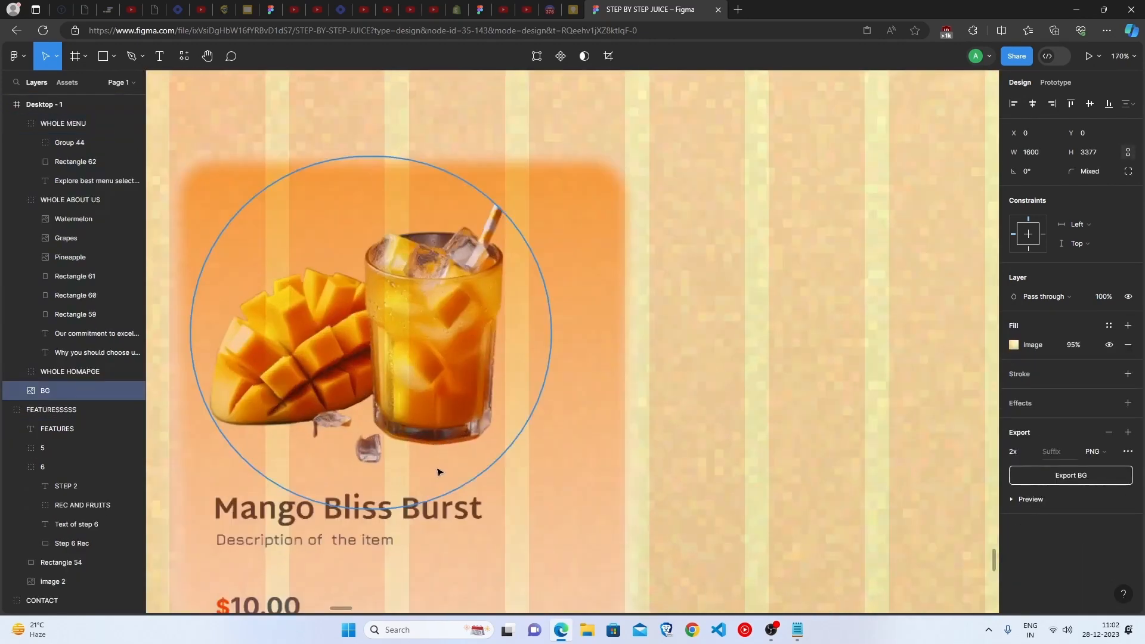
scroll(439, 473, down, 3)
scroll(447, 476, up, 2)
scroll(452, 478, down, 3)
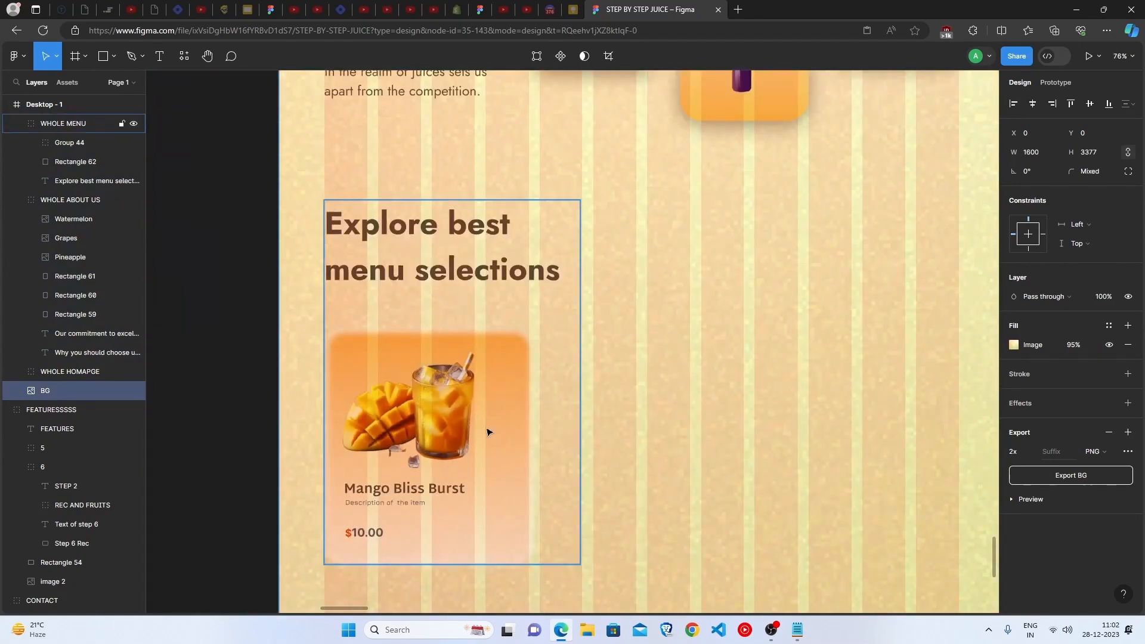
scroll(390, 439, up, 3)
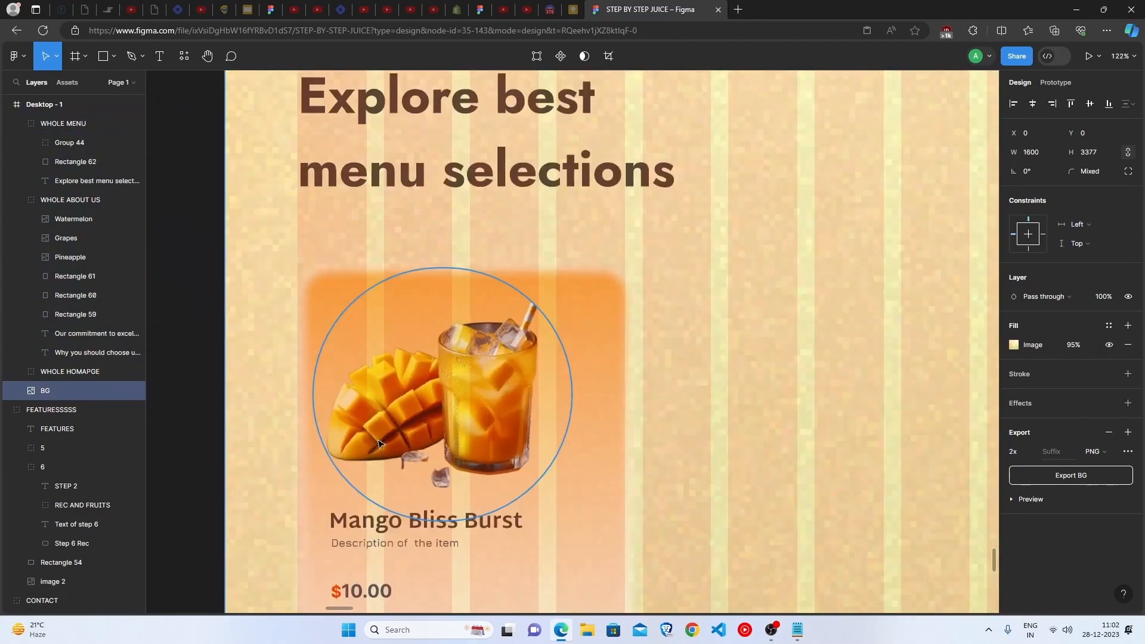
Step: Copy the orange heart badge from the finished Berry Burst Bliss card into the new page, below the mango card
scroll(384, 442, down, 2)
scroll(374, 467, left, 4)
scroll(377, 467, left, 6)
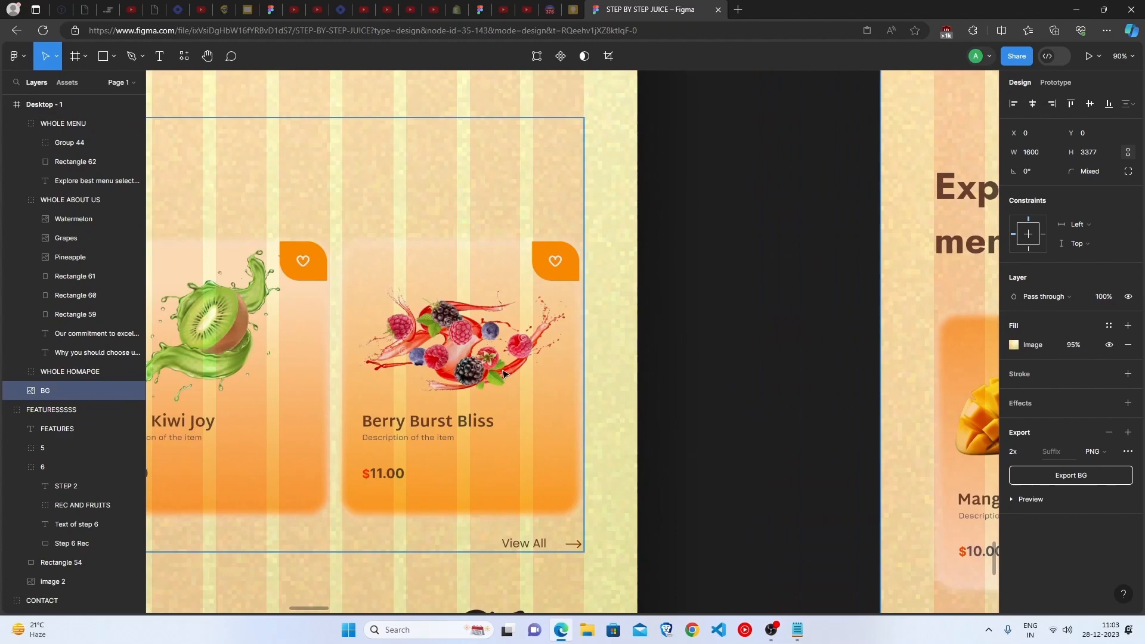
ctrl+click(559, 273)
drag(577, 273, 871, 540)
scroll(870, 540, down, 3)
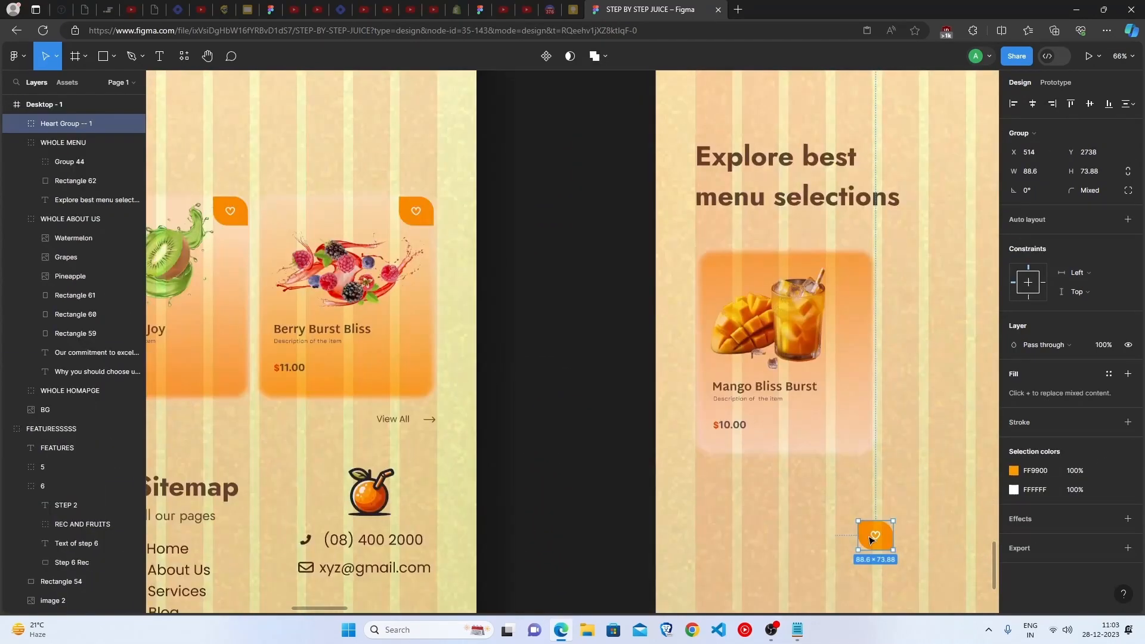
Step: Move the copied heart badge to the empty area beside the mango card and inspect its orange background shape
scroll(870, 542, right, 5)
scroll(626, 543, up, 4)
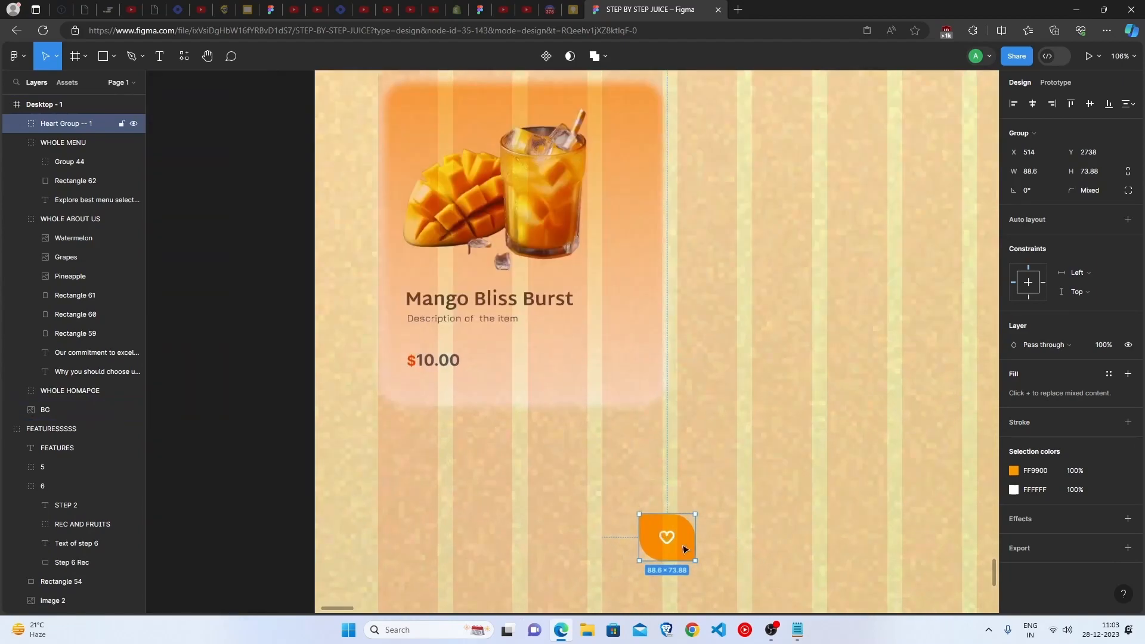
drag(683, 549, 785, 381)
scroll(785, 381, up, 3)
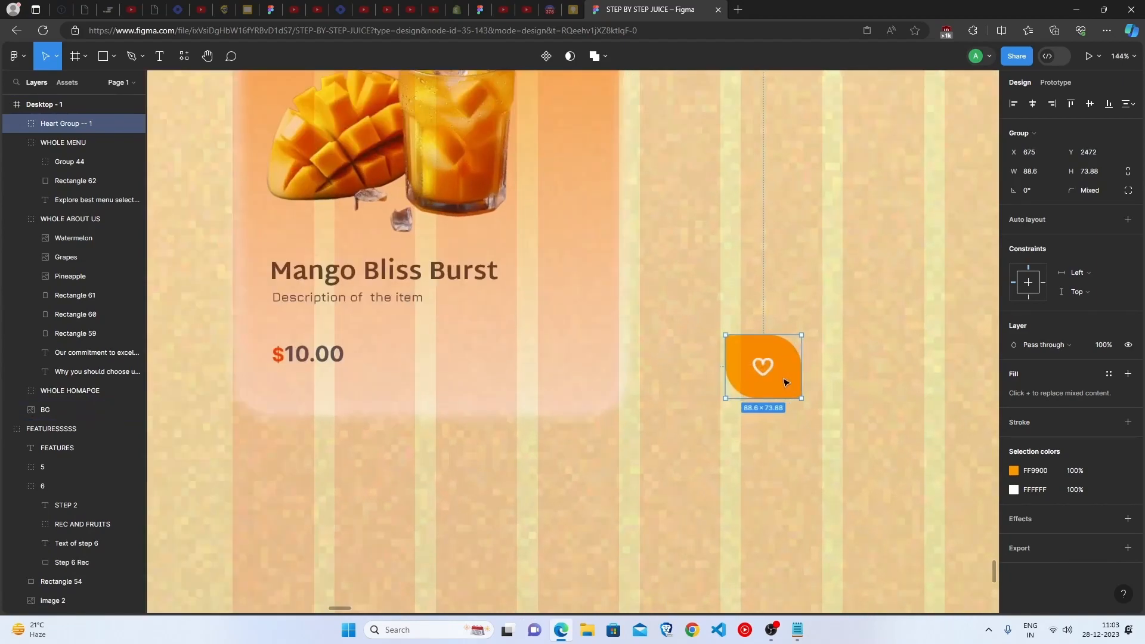
double_click(746, 388)
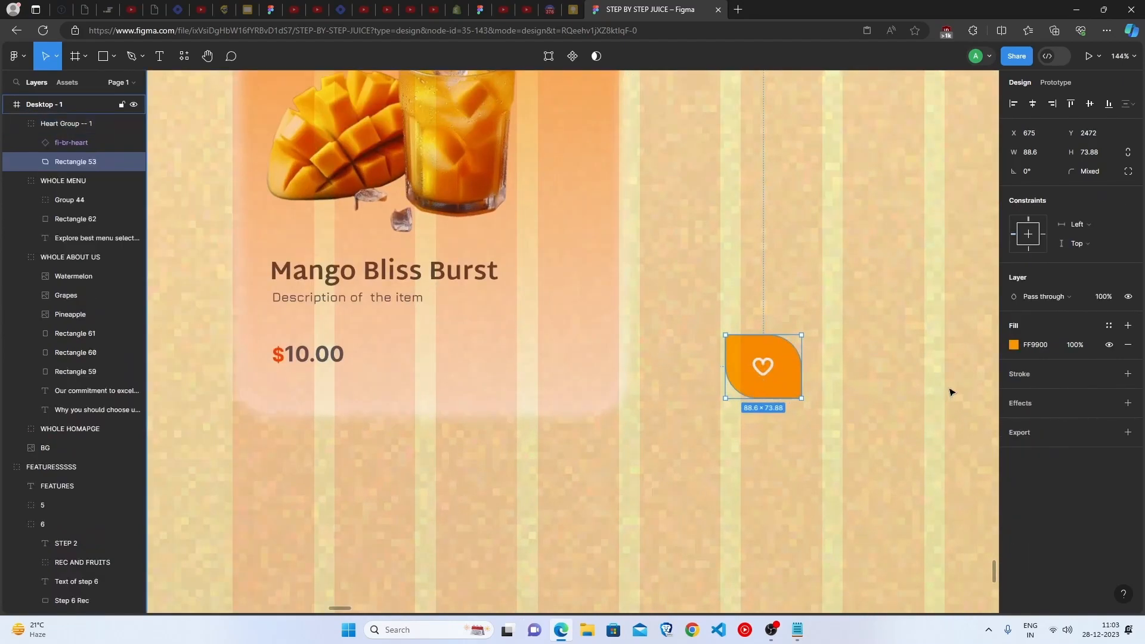
click(716, 457)
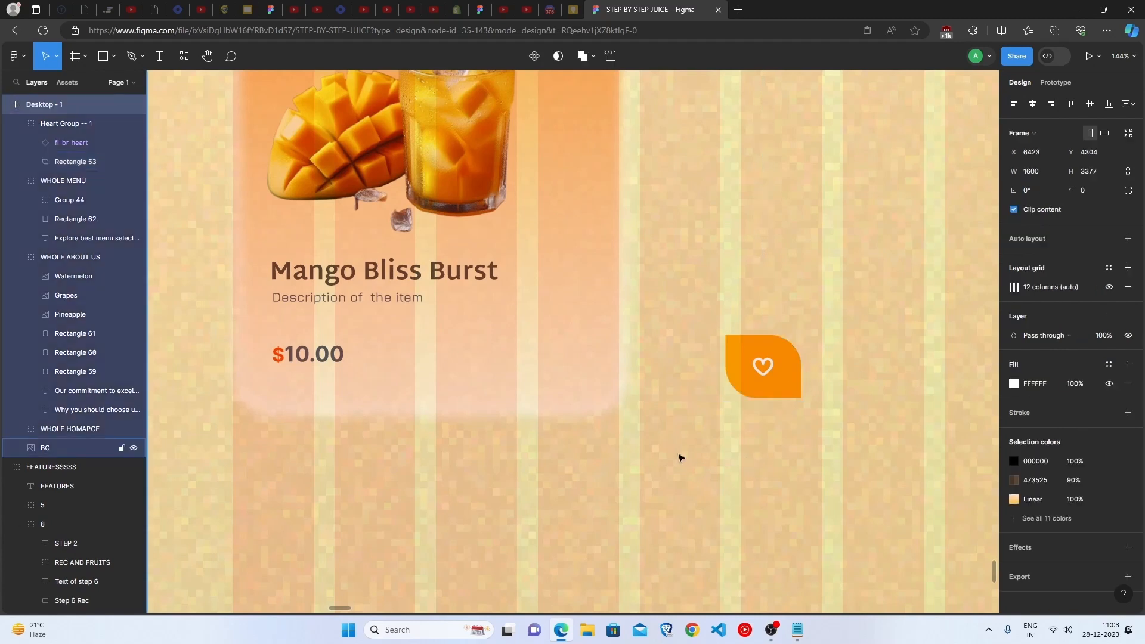
Step: Duplicate the orange heart badge into the empty area below the mango card
click(770, 398)
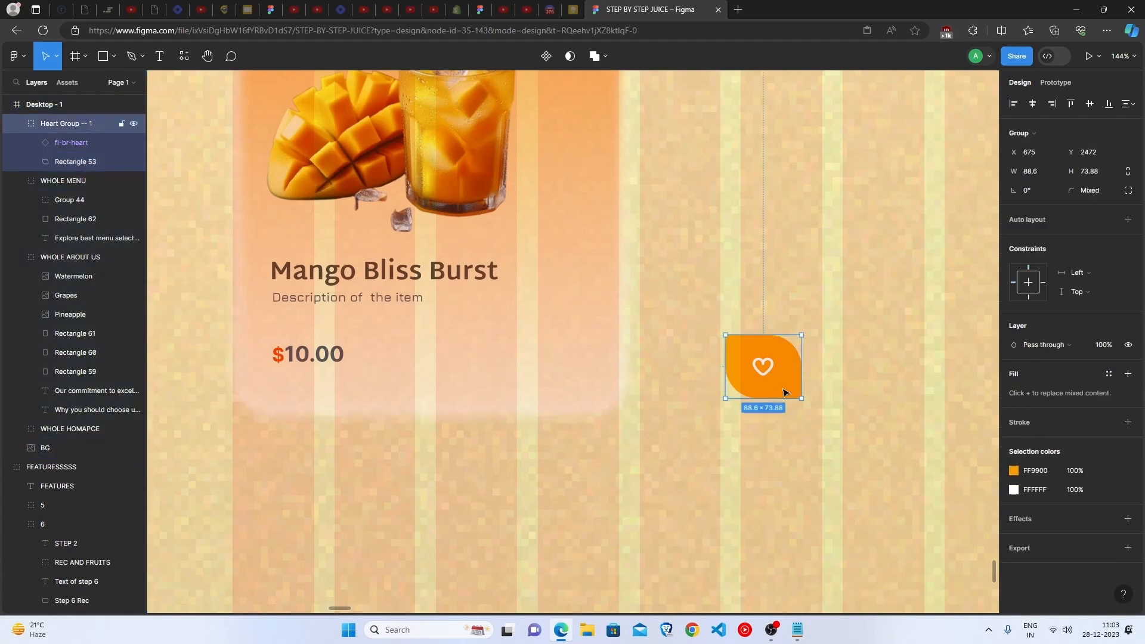
drag(798, 390, 640, 525)
scroll(642, 525, up, 5)
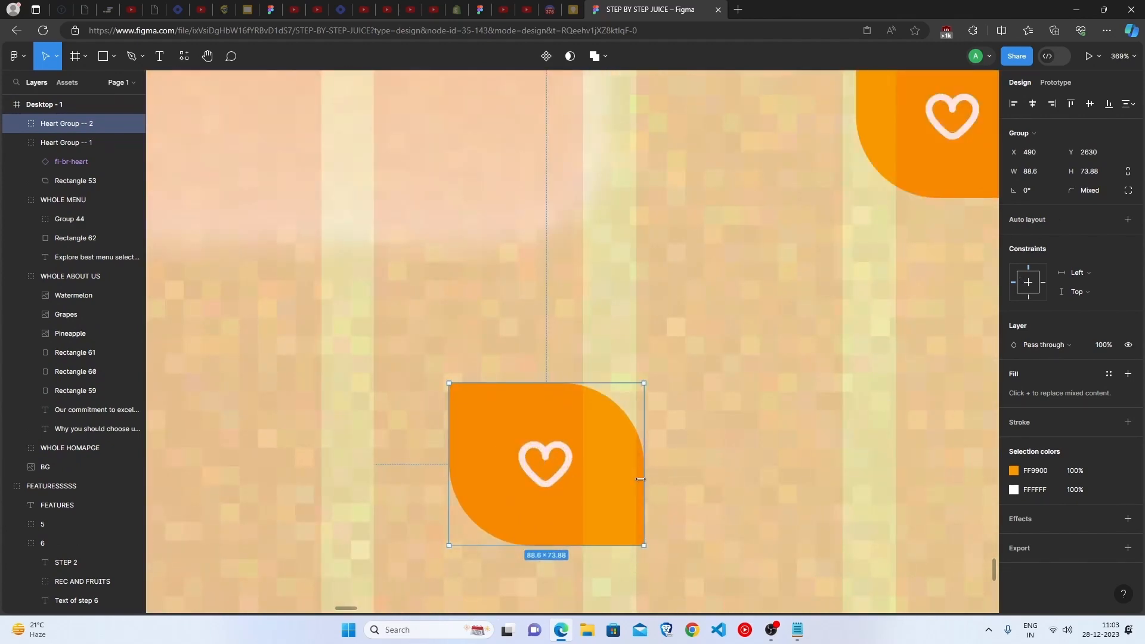
Step: Move the heart icon out of the duplicated badge and examine the corner rounding of its orange rectangle
double_click(531, 465)
drag(531, 465, 842, 455)
click(562, 502)
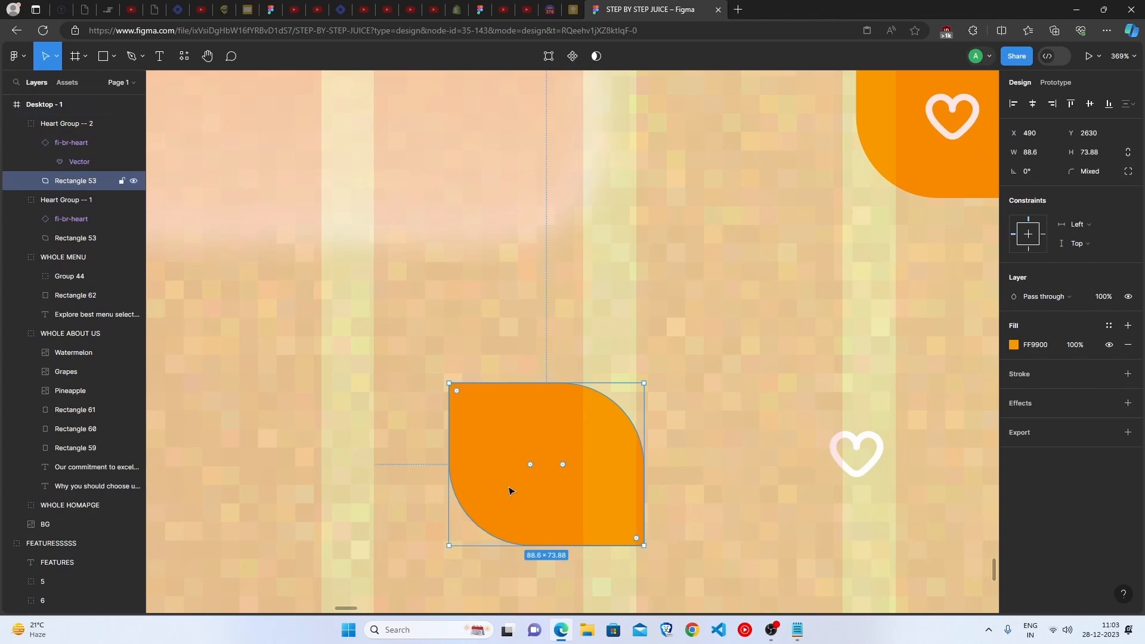
mouse_move(530, 464)
mouse_down()
mouse_move(492, 494)
mouse_move(527, 468)
mouse_up()
mouse_move(639, 542)
mouse_down()
mouse_move(565, 485)
mouse_move(621, 538)
mouse_up()
click(665, 582)
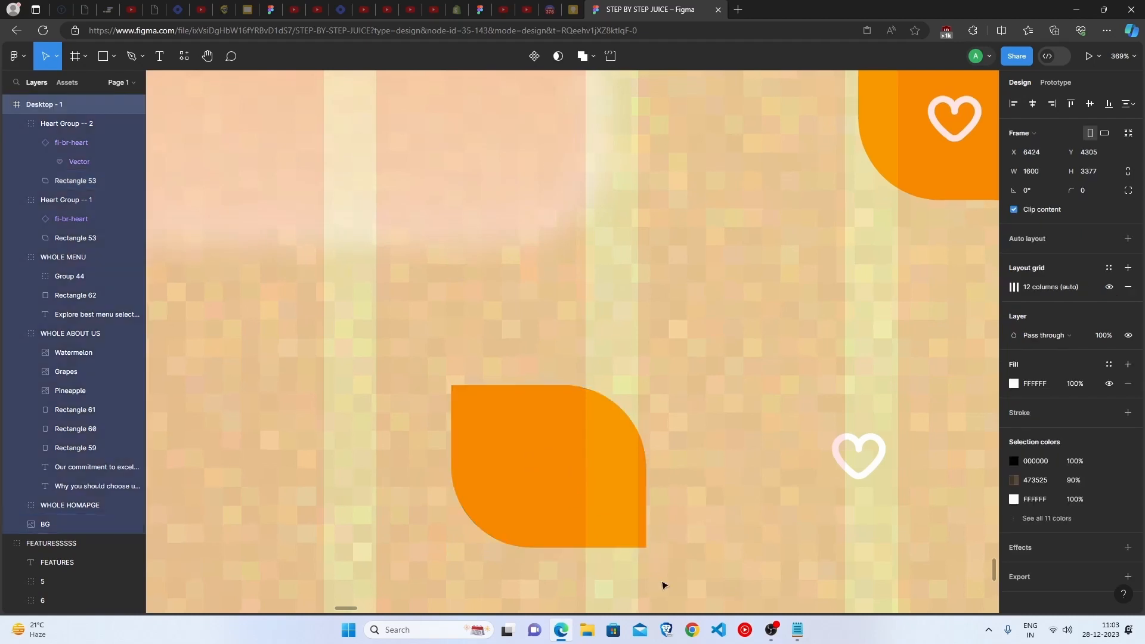
Step: Move the white heart icon back onto the centre of the duplicated badge's orange shape
click(582, 493)
click(864, 468)
drag(867, 472, 556, 482)
click(799, 501)
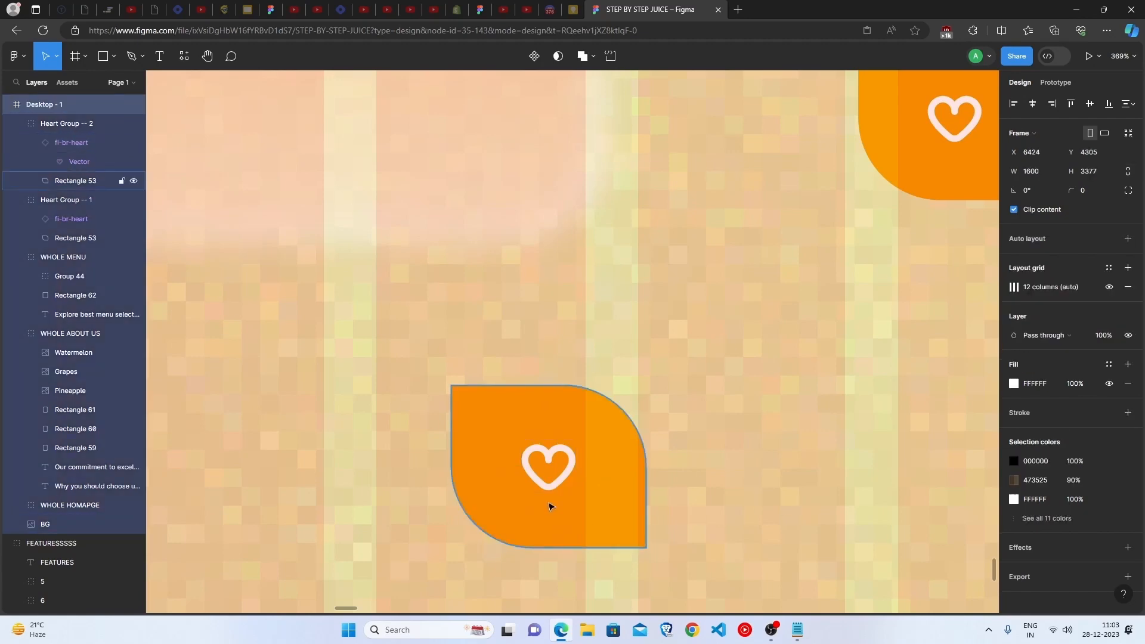
Step: Place the orange shape and its heart icon in the mango card's upper-right corner, and delete the spare badge beside the card
scroll(550, 504, down, 5)
drag(551, 477, 591, 178)
click(598, 525)
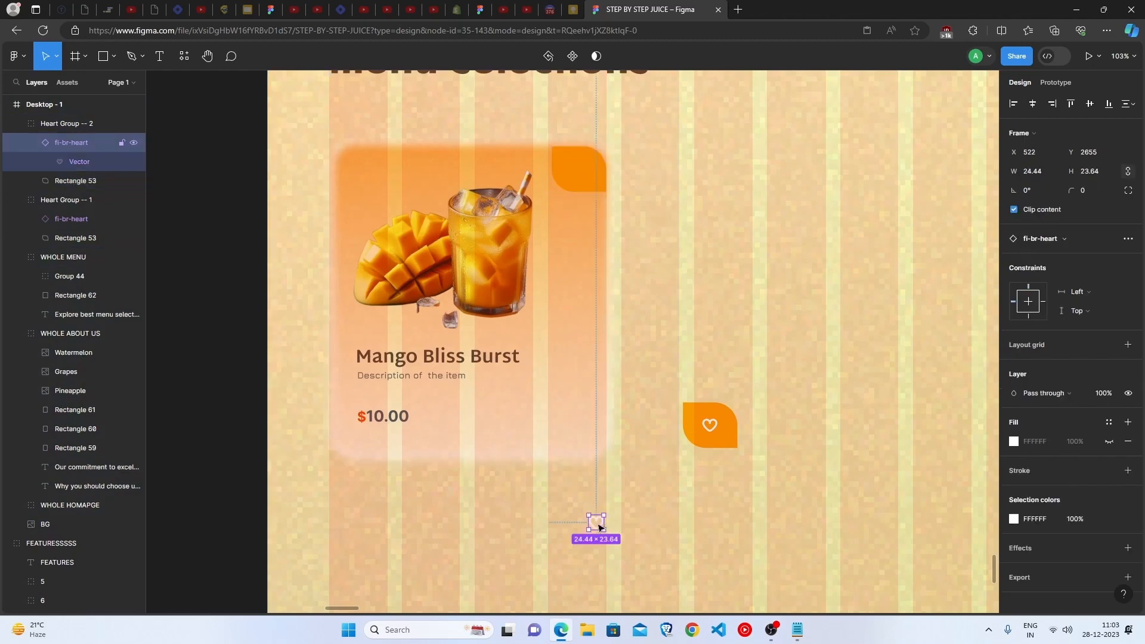
drag(599, 528, 580, 171)
click(624, 424)
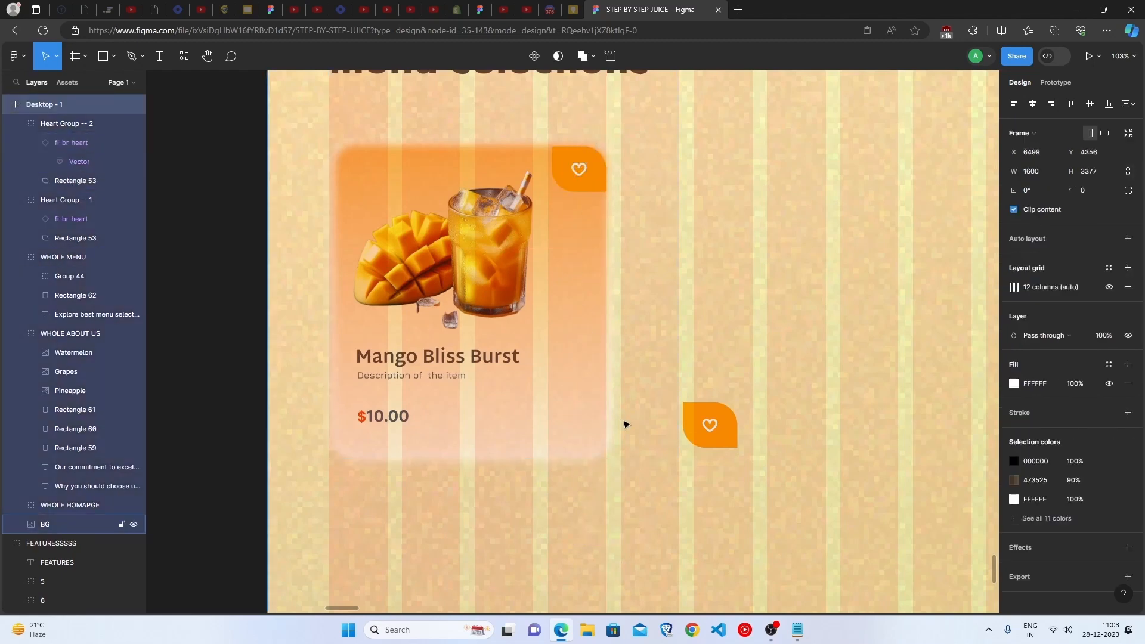
click(705, 422)
key(Delete)
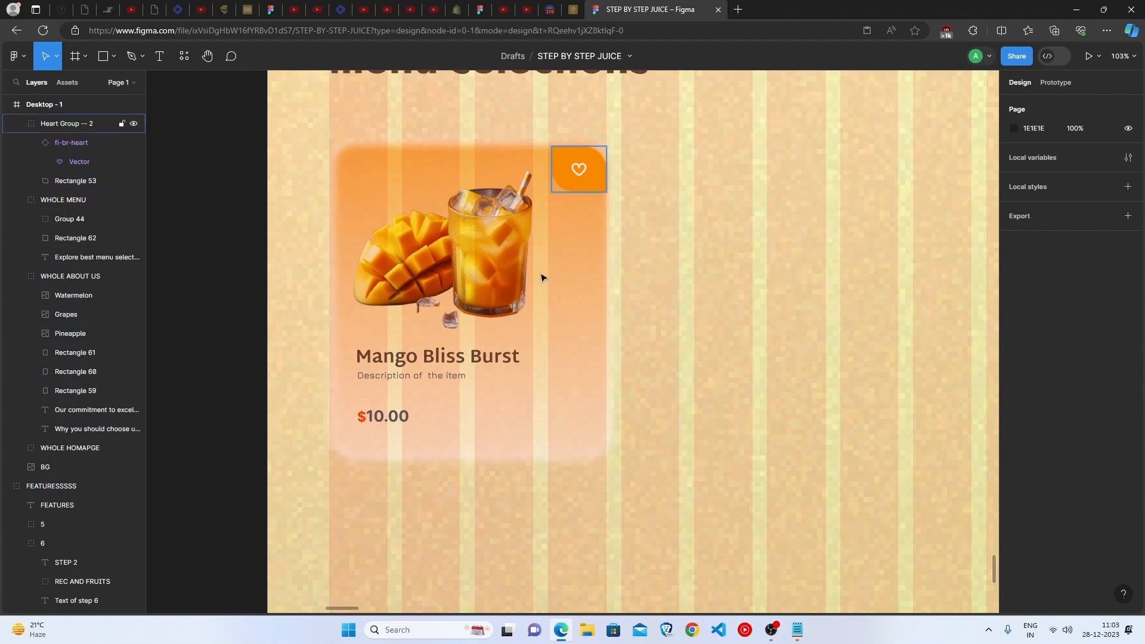
Step: Duplicate the mango card group twice and arrange the three cards in an evenly spaced row below the section heading
scroll(535, 419, down, 3)
click(515, 396)
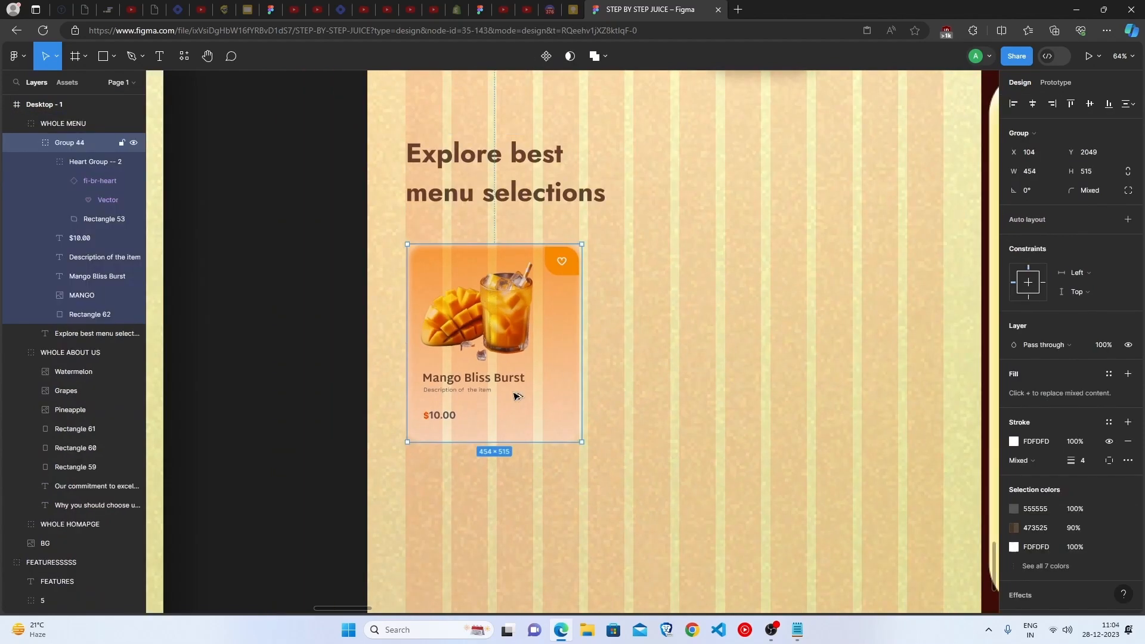
drag(567, 398, 918, 405)
scroll(930, 435, down, 3)
scroll(681, 396, right, 3)
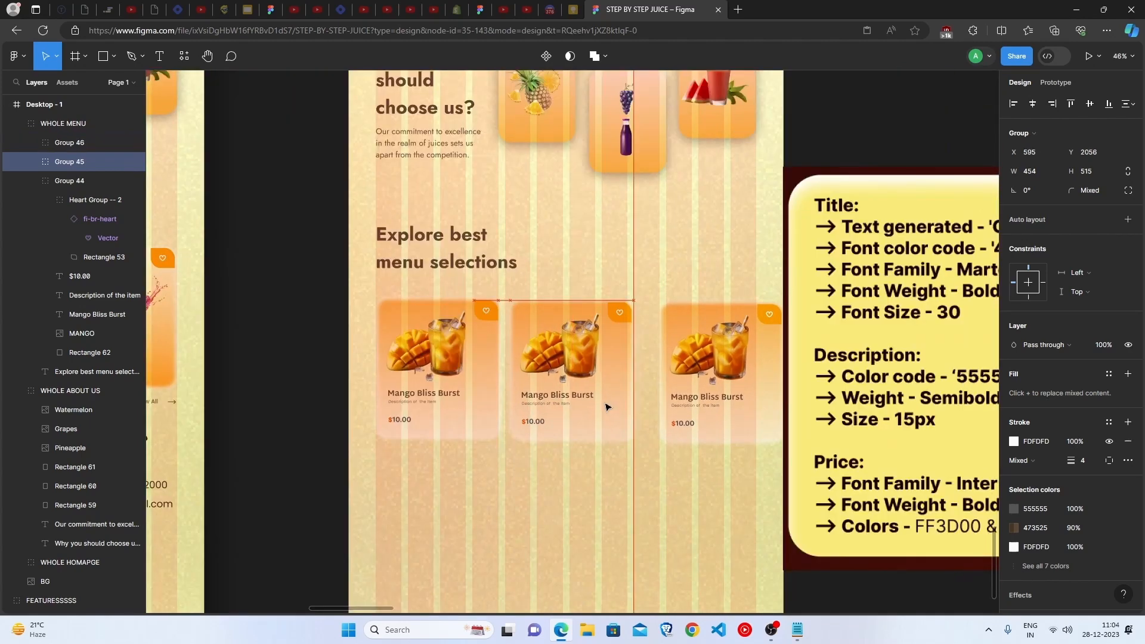
drag(681, 397, 662, 398)
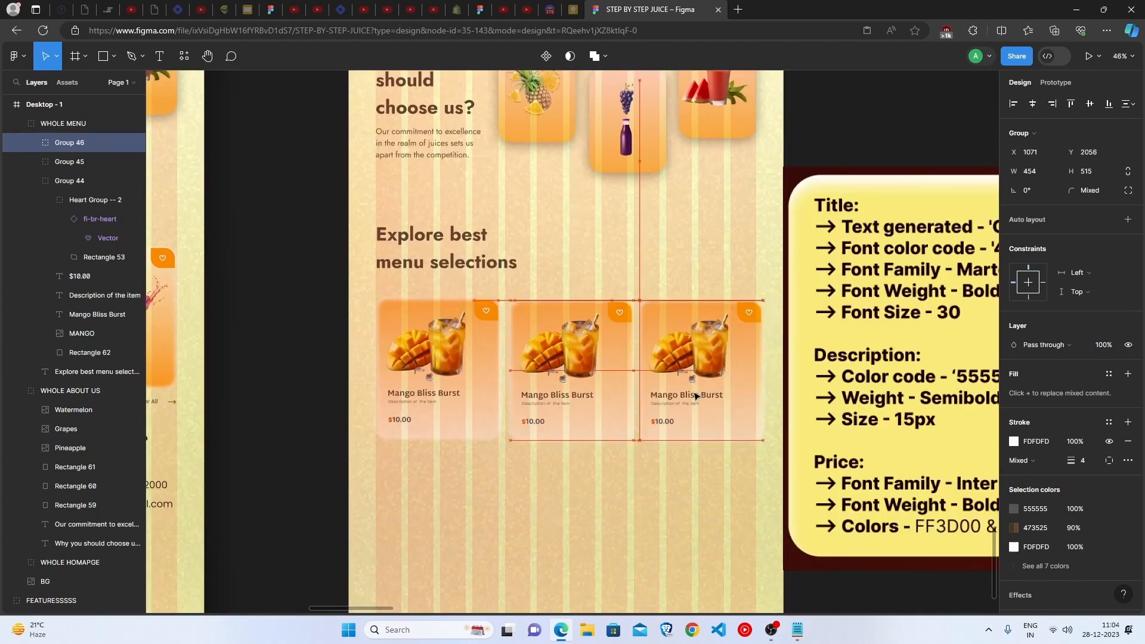
click(668, 475)
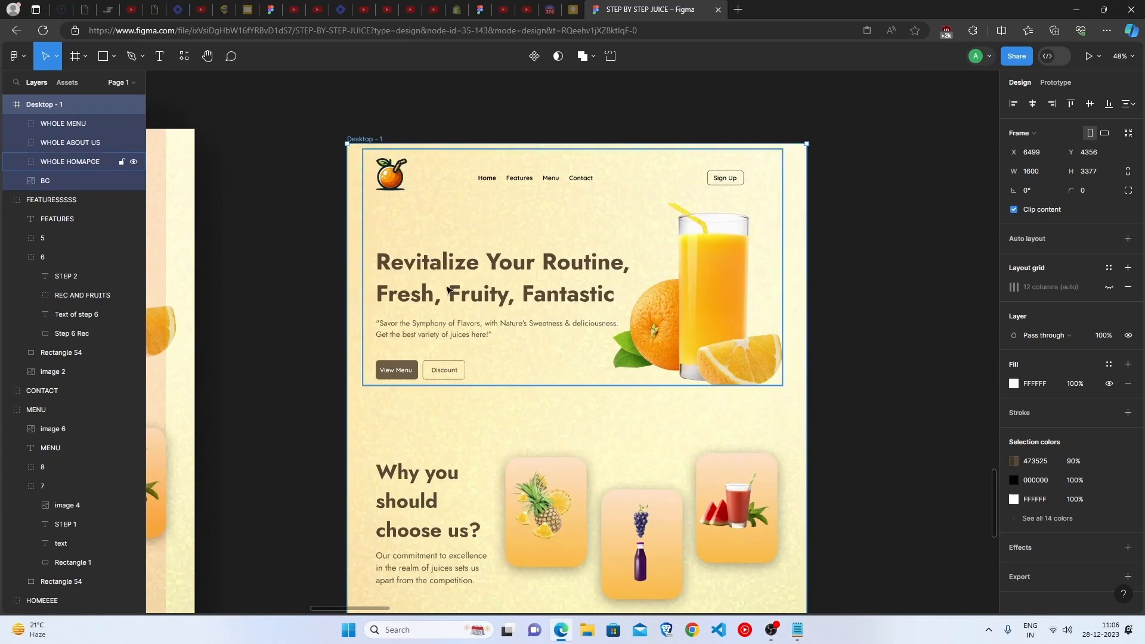
Step: Review the finished page from the homepage section down through the about-us and menu sections
click(449, 291)
scroll(542, 384, down, 3)
click(540, 367)
scroll(537, 406, down, 3)
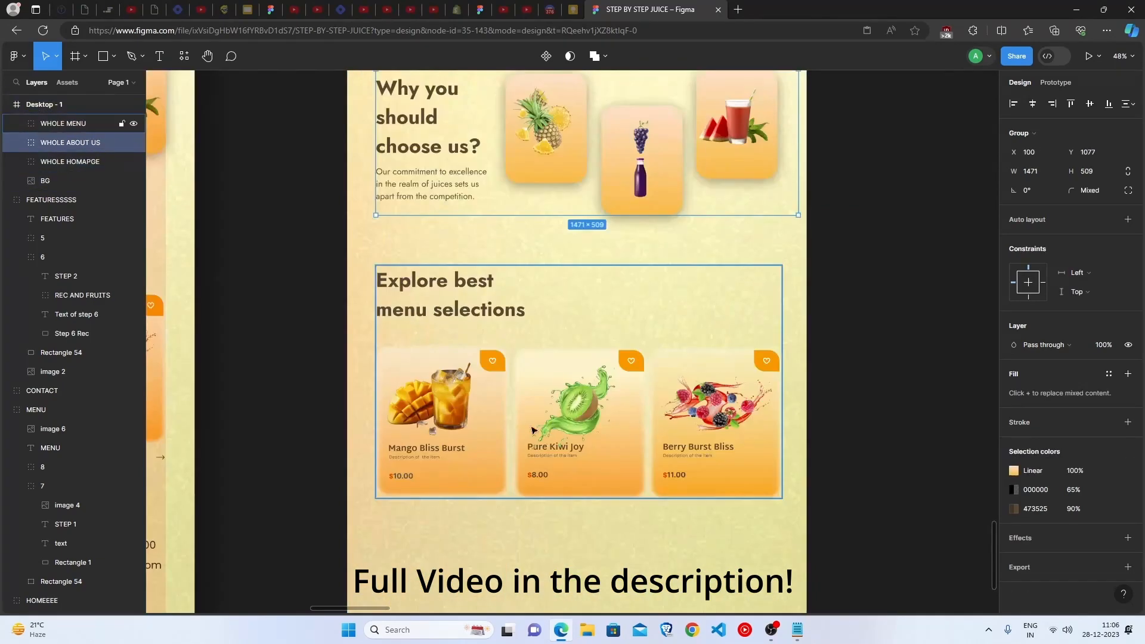